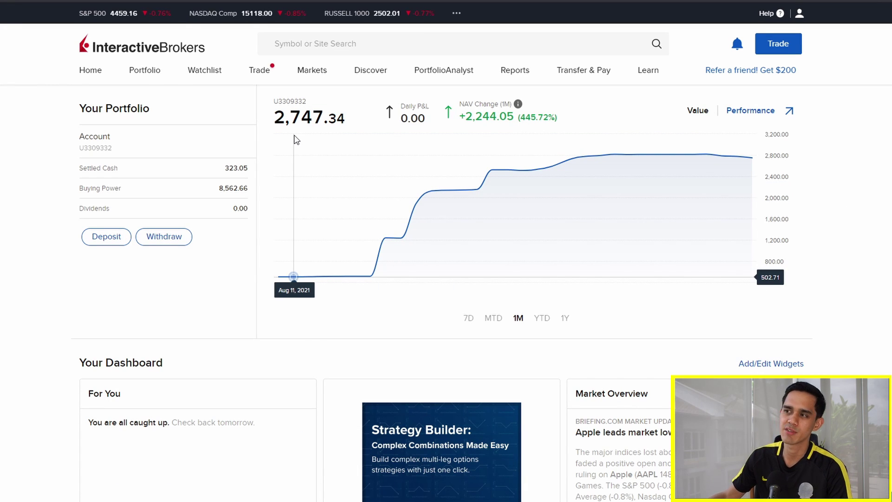
Review the account overview and the dashboard widgets on the home page, including top positions, watchlist and account management links
{"action": "mouse_move", "coordinate": [518, 104]}
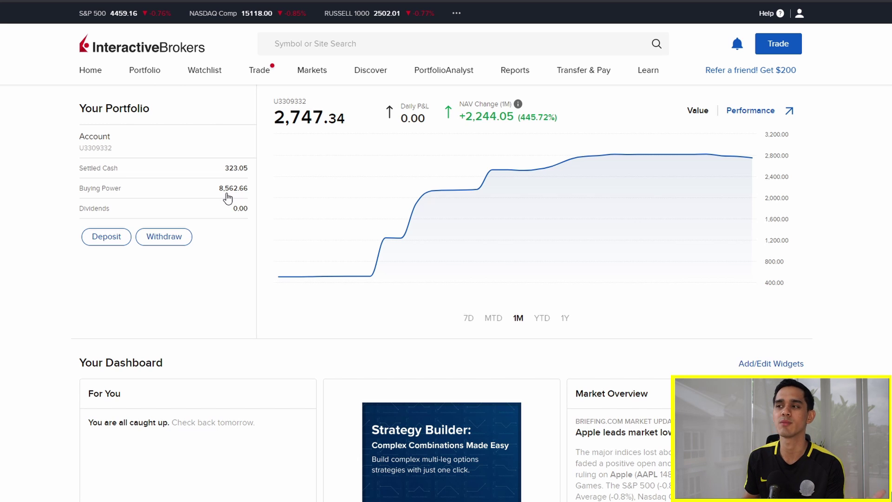
{"action": "scroll", "coordinate": [227, 198], "scroll_direction": "down", "scroll_amount": 5}
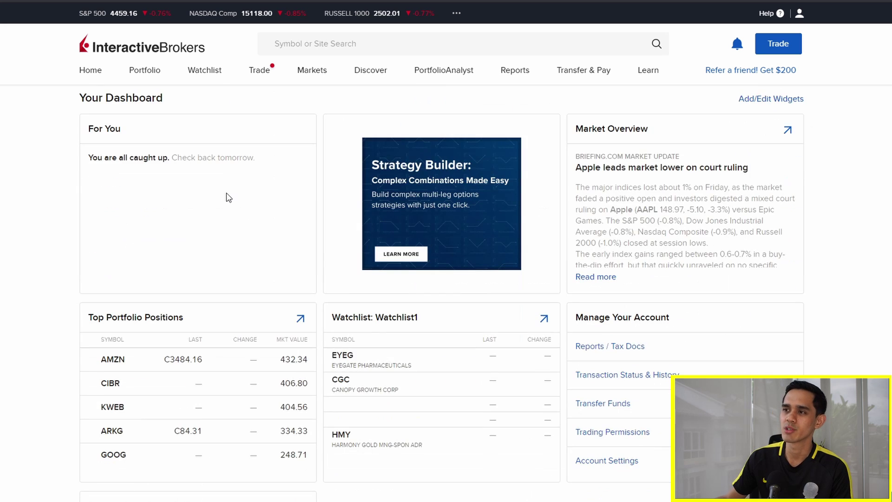
{"action": "scroll", "coordinate": [228, 197], "scroll_direction": "down", "scroll_amount": 2}
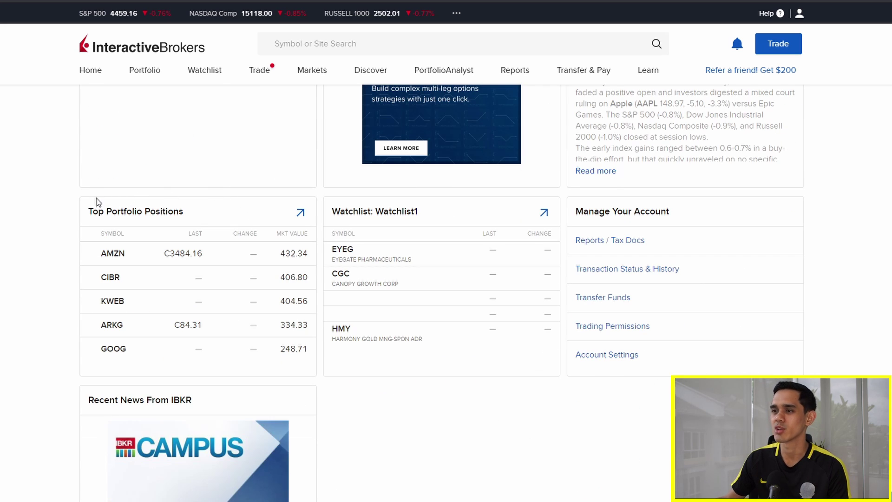
{"action": "scroll", "coordinate": [569, 225], "scroll_direction": "down", "scroll_amount": 3}
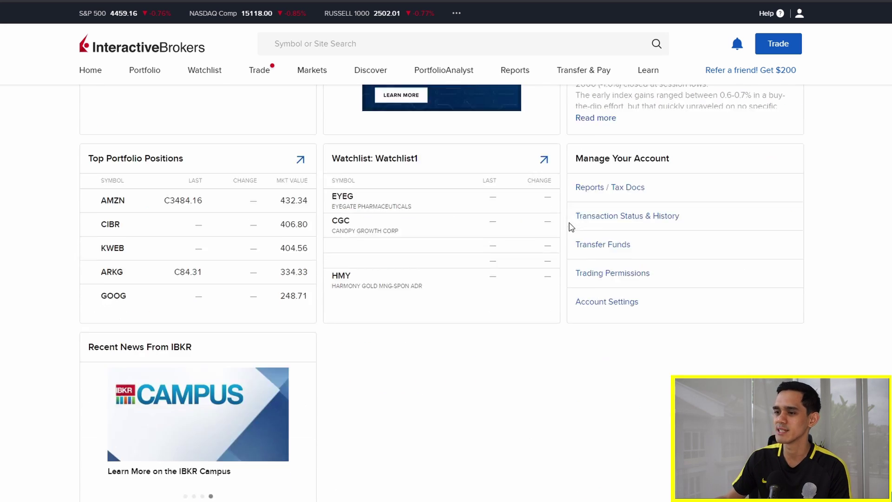
{"action": "scroll", "coordinate": [531, 281], "scroll_direction": "up", "scroll_amount": 6}
{"action": "scroll", "coordinate": [532, 281], "scroll_direction": "up", "scroll_amount": 4}
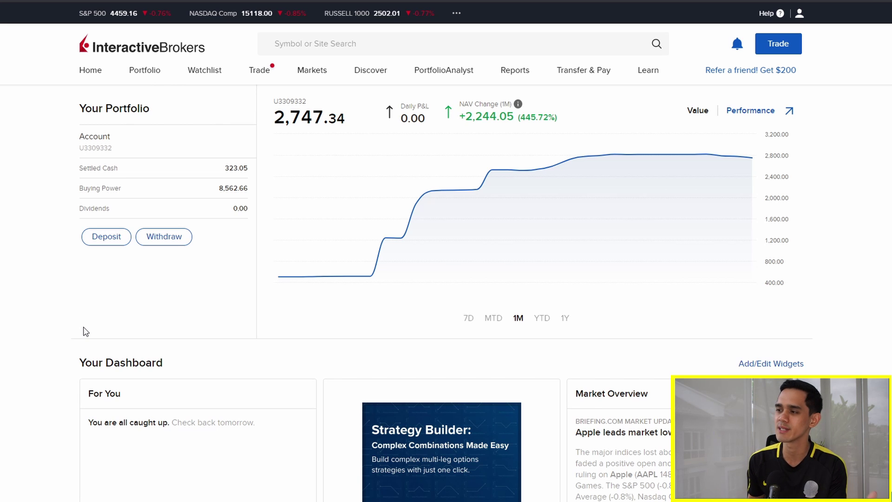
Open the portfolio's Positions page and review the listed holdings and the cash balance
{"action": "left_click", "coordinate": [160, 77]}
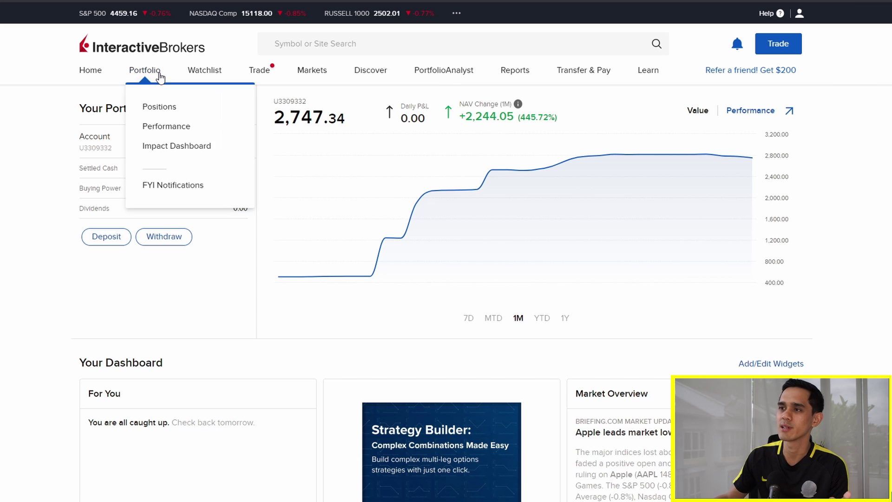
{"action": "left_click", "coordinate": [170, 108]}
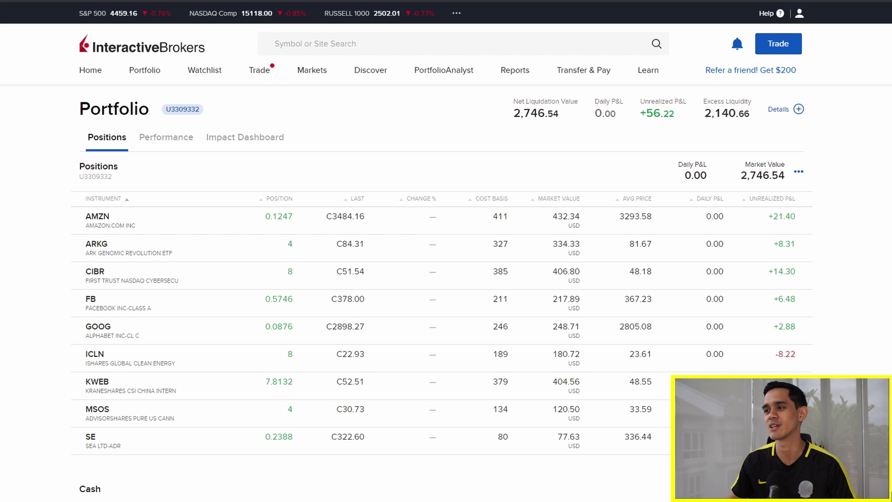
{"action": "scroll", "coordinate": [441, 279], "scroll_direction": "down", "scroll_amount": 2}
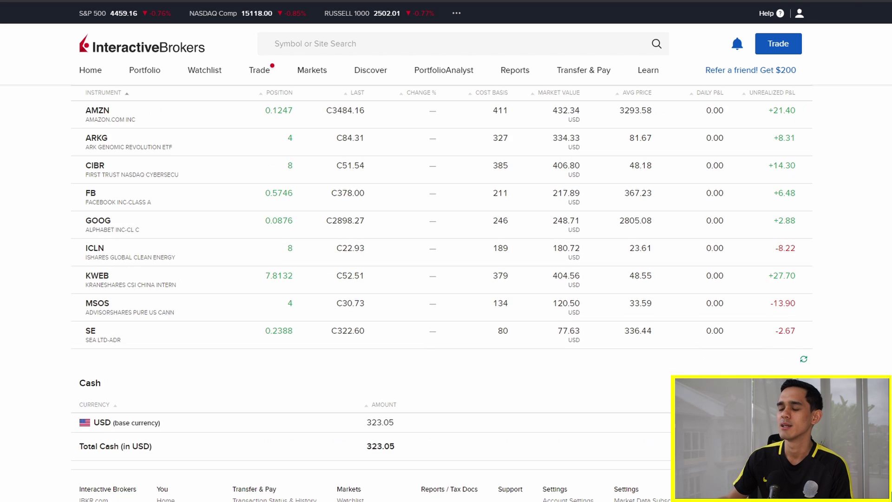
{"action": "scroll", "coordinate": [441, 279], "scroll_direction": "up", "scroll_amount": 1}
{"action": "scroll", "coordinate": [441, 278], "scroll_direction": "up", "scroll_amount": 1}
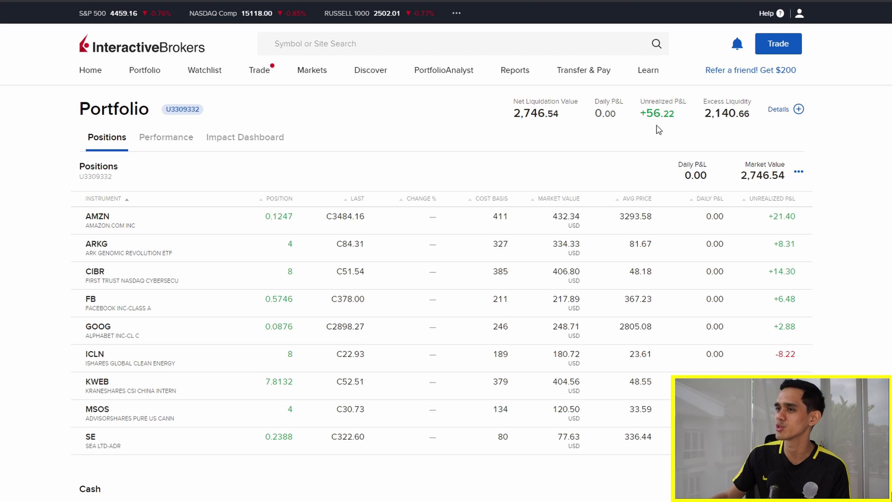
Reveal the trade actions for the AMZN position and inspect the USD row in the Cash section
{"action": "mouse_move", "coordinate": [801, 222]}
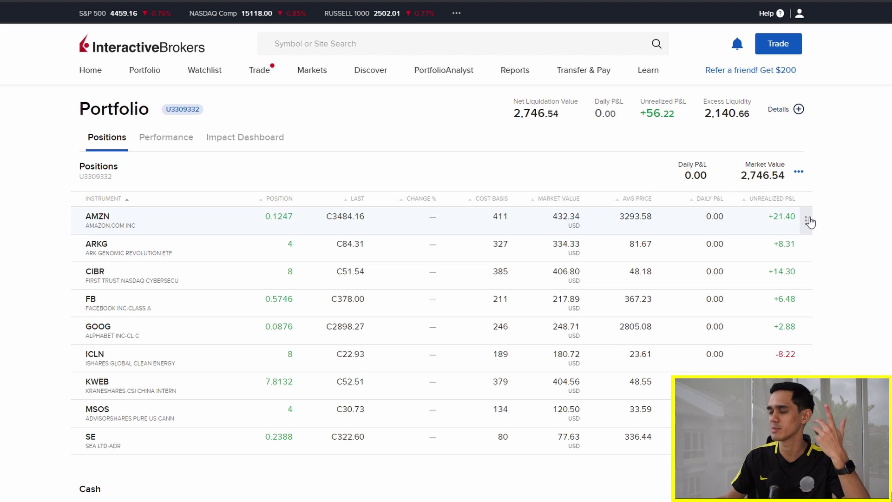
{"action": "left_click", "coordinate": [807, 221]}
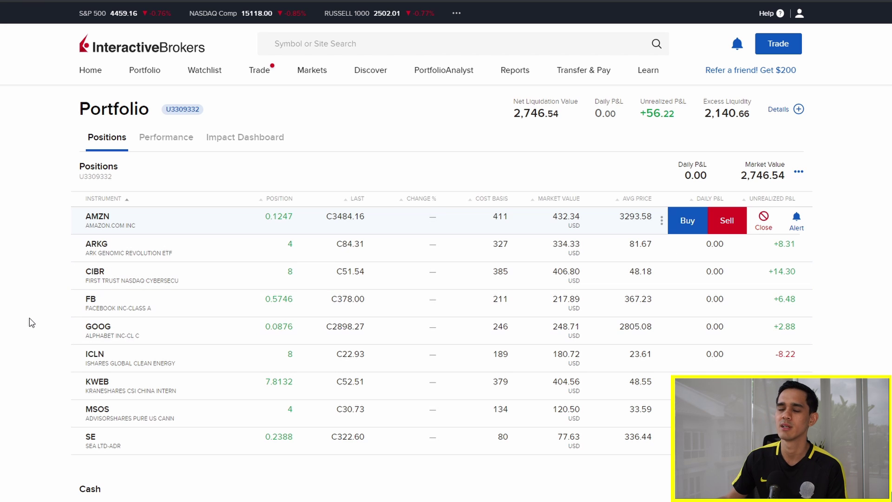
{"action": "scroll", "coordinate": [29, 320], "scroll_direction": "down", "scroll_amount": 3}
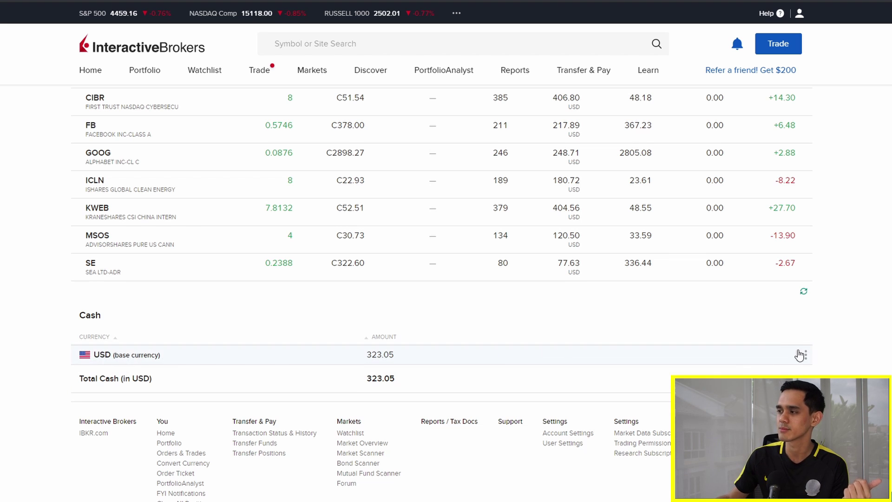
{"action": "mouse_move", "coordinate": [804, 355]}
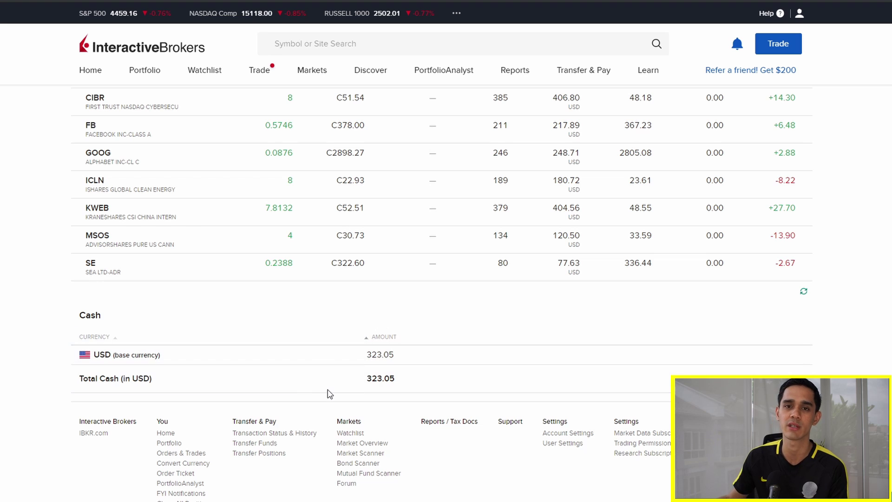
View the portfolio's Performance page and review its Impact Dashboard, including the list of long positions
{"action": "scroll", "coordinate": [256, 232], "scroll_direction": "up", "scroll_amount": 10}
{"action": "left_click", "coordinate": [185, 149]}
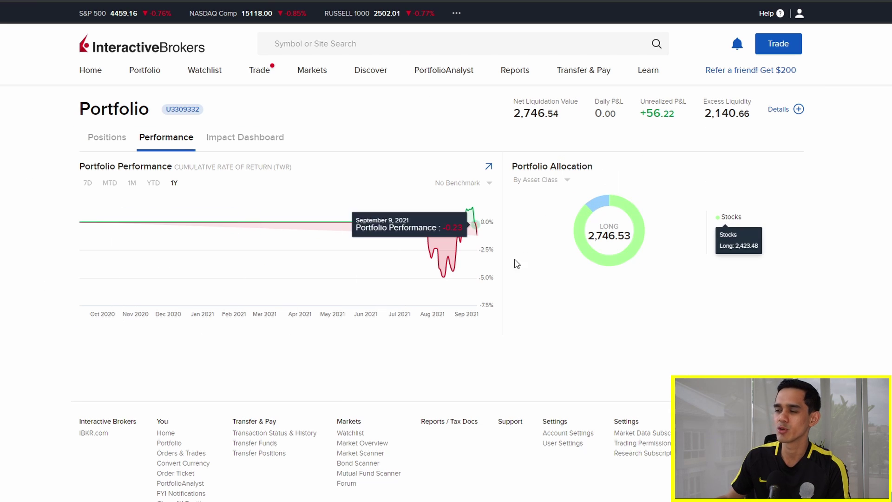
{"action": "left_click", "coordinate": [249, 142]}
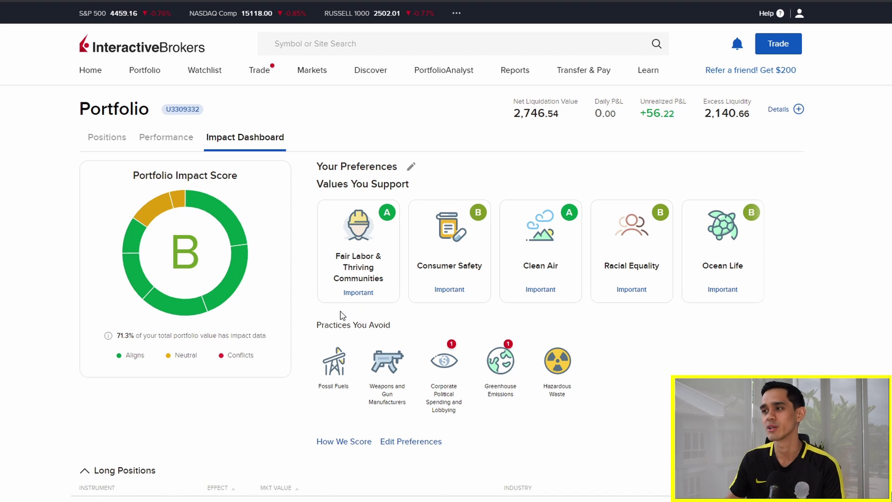
{"action": "scroll", "coordinate": [51, 333], "scroll_direction": "down", "scroll_amount": 1}
{"action": "scroll", "coordinate": [50, 334], "scroll_direction": "down", "scroll_amount": 4}
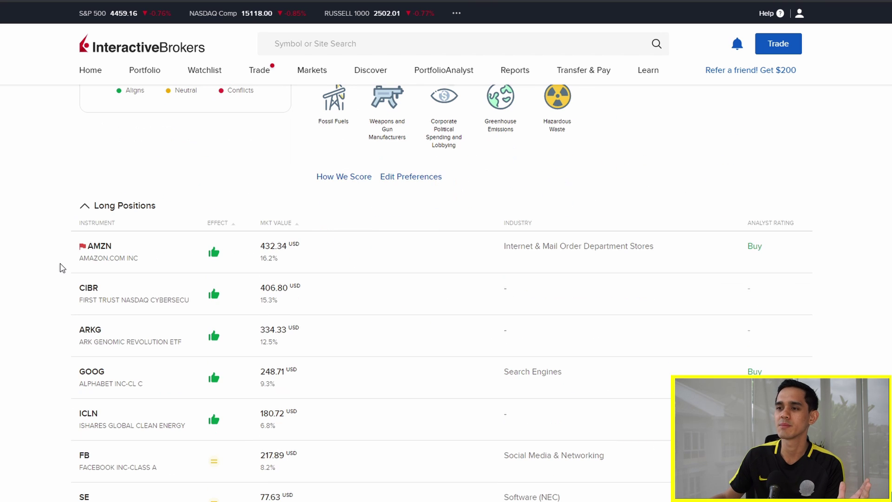
{"action": "scroll", "coordinate": [56, 302], "scroll_direction": "up", "scroll_amount": 3}
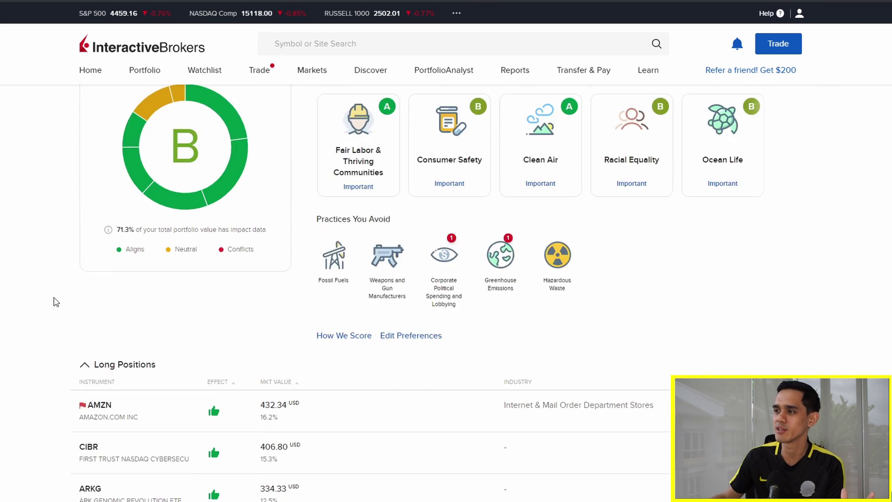
{"action": "scroll", "coordinate": [428, 237], "scroll_direction": "up", "scroll_amount": 1}
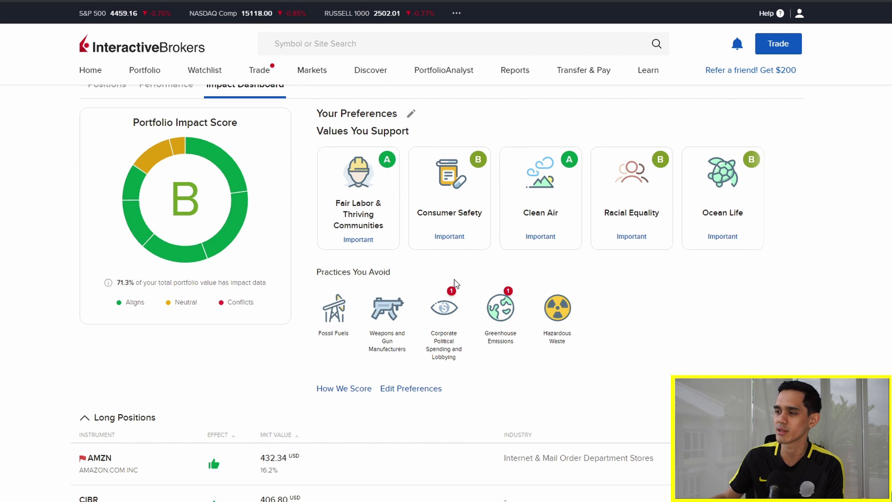
Check which holdings are flagged for Corporate Political Spending and Lobbying and for Greenhouse Emissions
{"action": "left_click", "coordinate": [448, 308]}
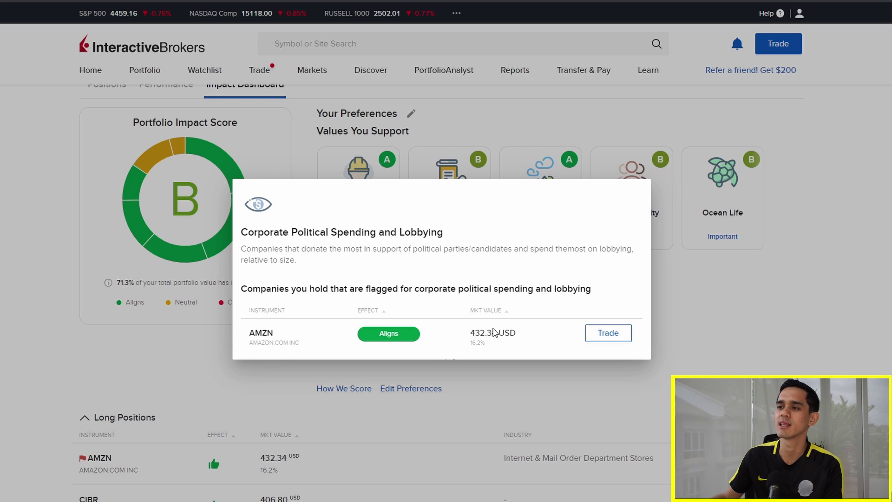
{"action": "left_click", "coordinate": [693, 357]}
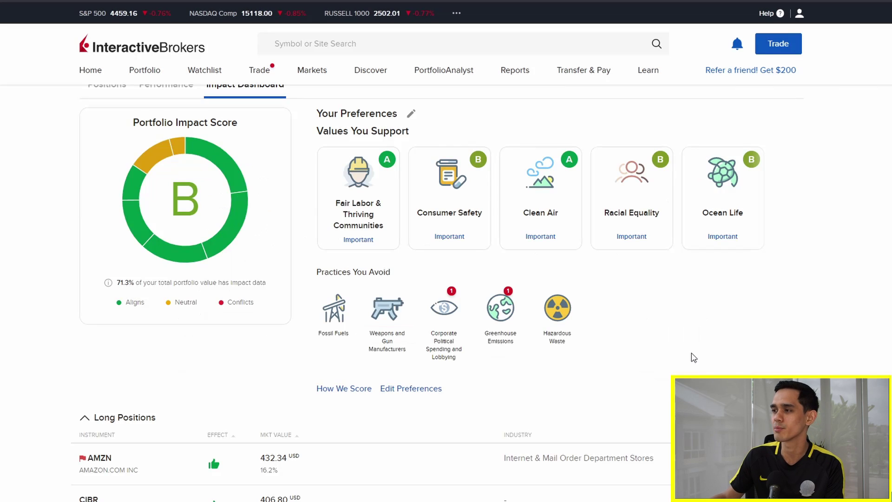
{"action": "left_click", "coordinate": [502, 320]}
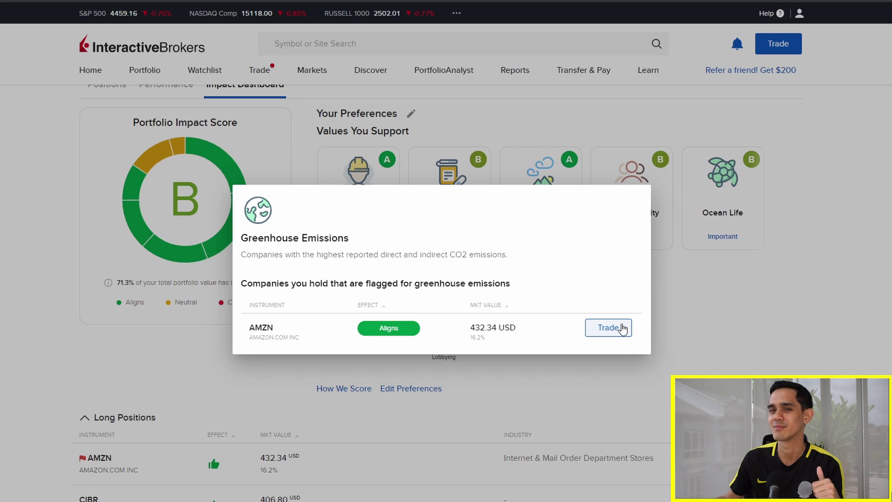
{"action": "left_click", "coordinate": [730, 318]}
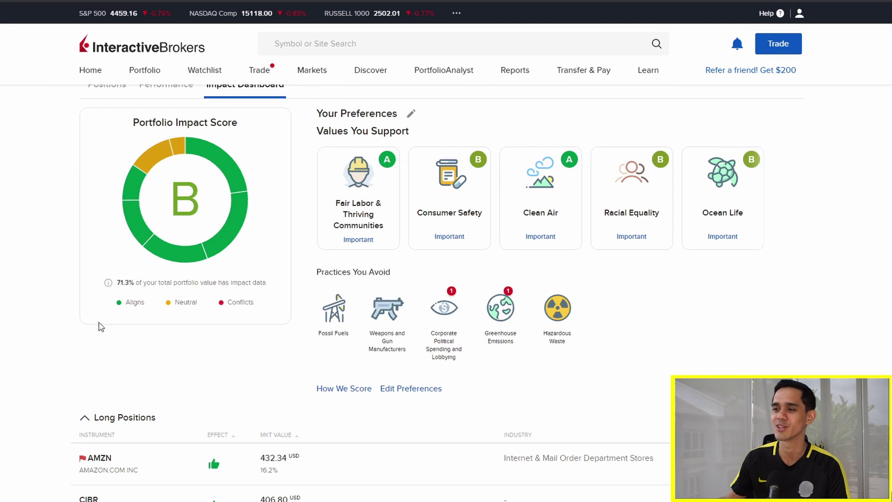
{"action": "scroll", "coordinate": [101, 326], "scroll_direction": "up", "scroll_amount": 1}
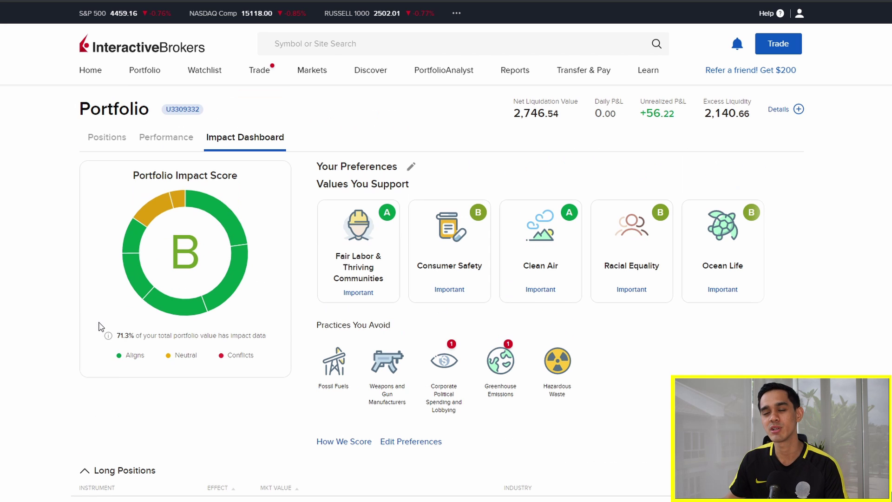
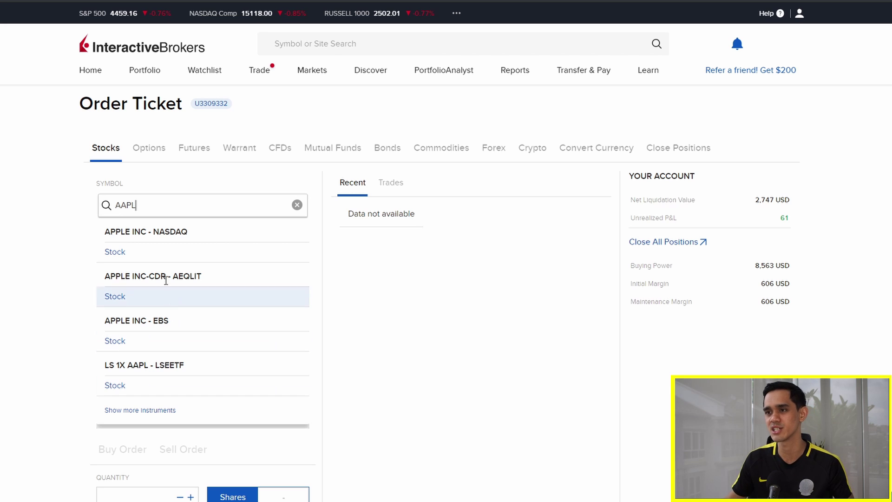
Choose the Apple Inc NASDAQ stock for the order ticket and set the buy quantity to 100 in USD
{"action": "left_click", "coordinate": [151, 255]}
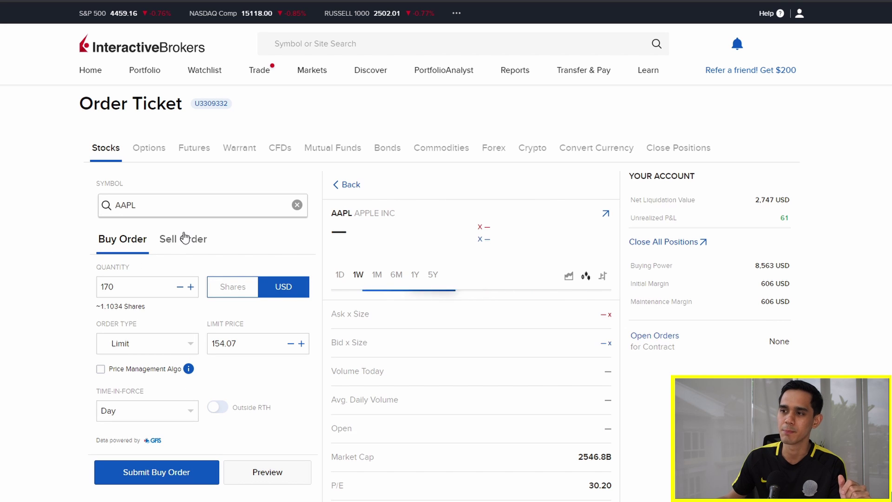
{"action": "scroll", "coordinate": [194, 242], "scroll_direction": "down", "scroll_amount": 1}
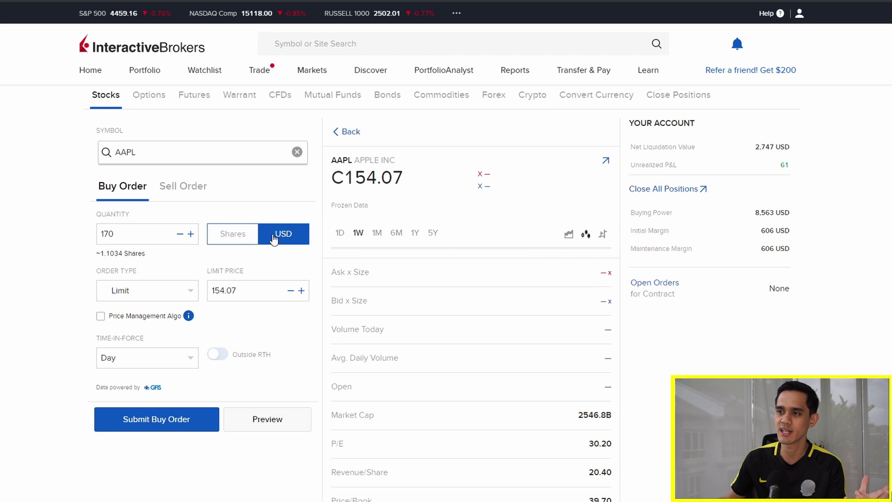
{"action": "left_click", "coordinate": [242, 242]}
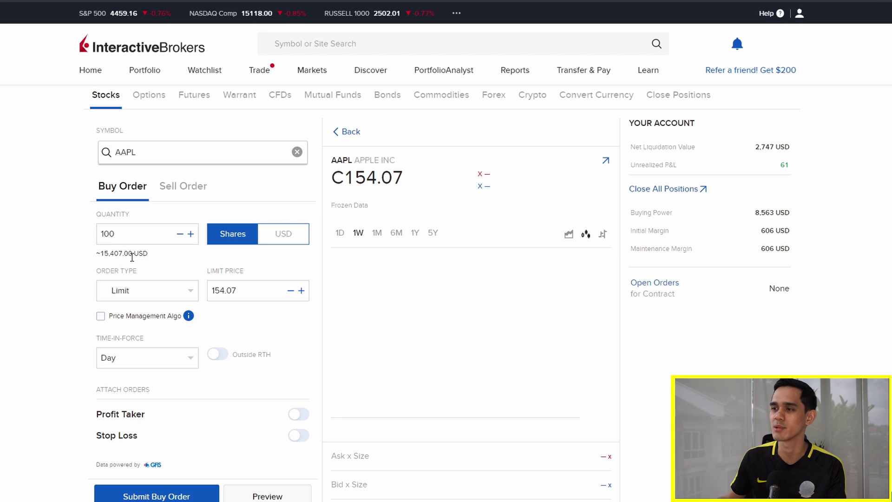
{"action": "left_click", "coordinate": [265, 246]}
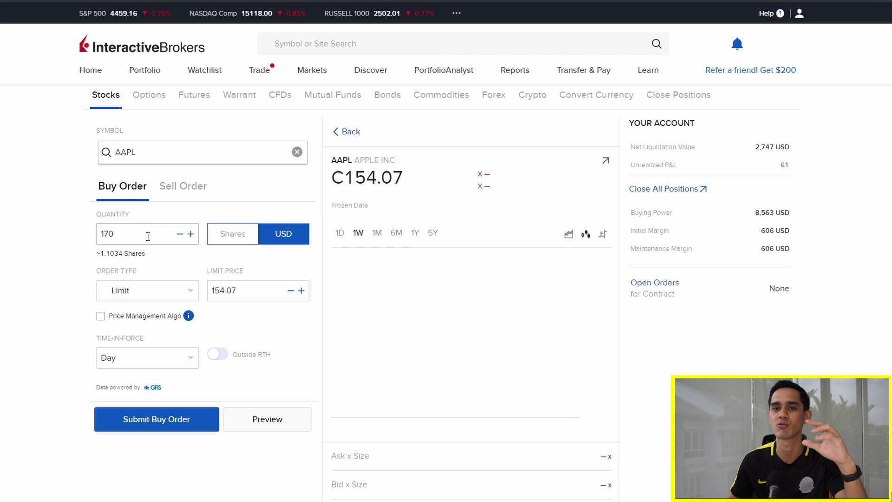
{"action": "double_click", "coordinate": [166, 232]}
{"action": "type", "text": "100"}
{"action": "left_click", "coordinate": [31, 284]}
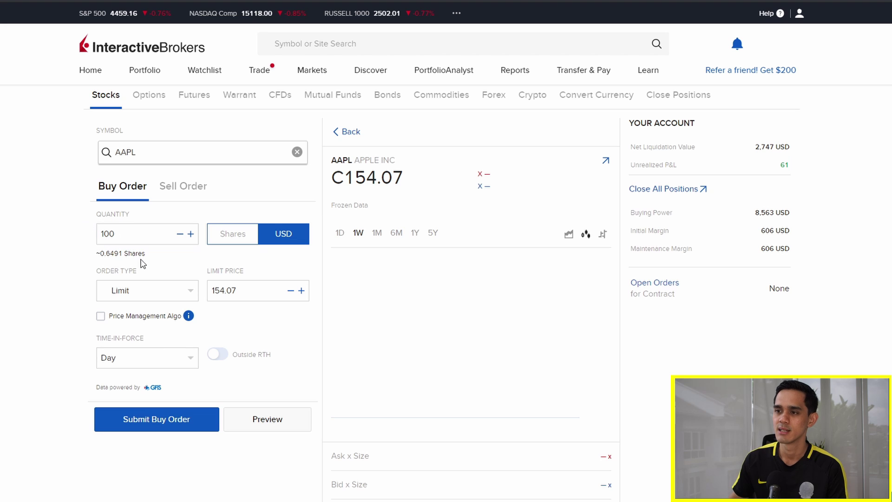
Switch the AAPL buy order's type to Market and back to Limit
{"action": "left_click", "coordinate": [158, 289]}
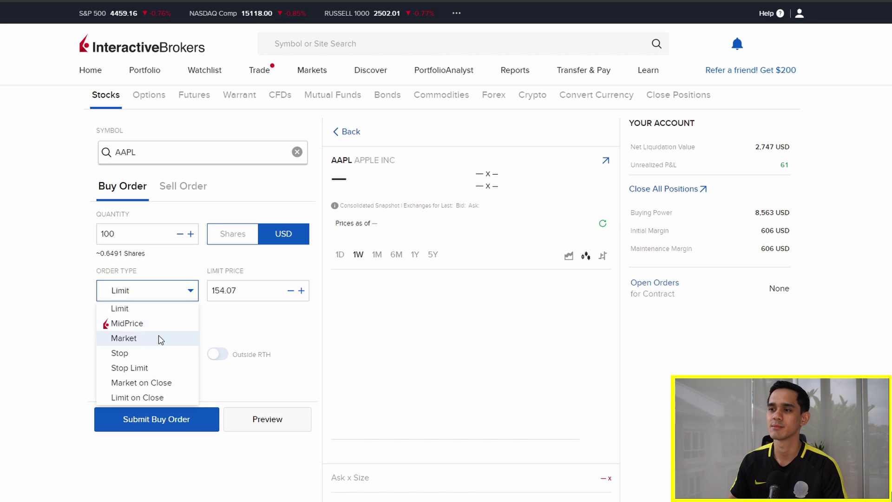
{"action": "left_click", "coordinate": [100, 272]}
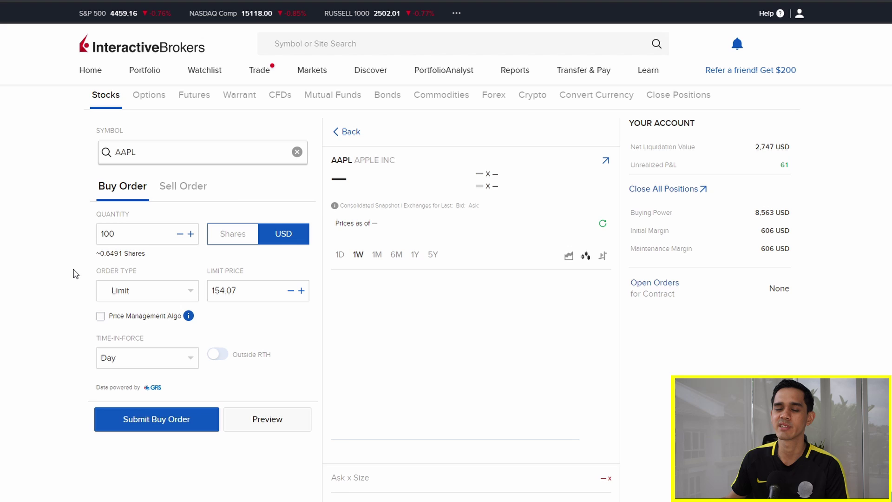
{"action": "left_click", "coordinate": [116, 297]}
{"action": "left_click", "coordinate": [139, 338]}
{"action": "left_click", "coordinate": [144, 284]}
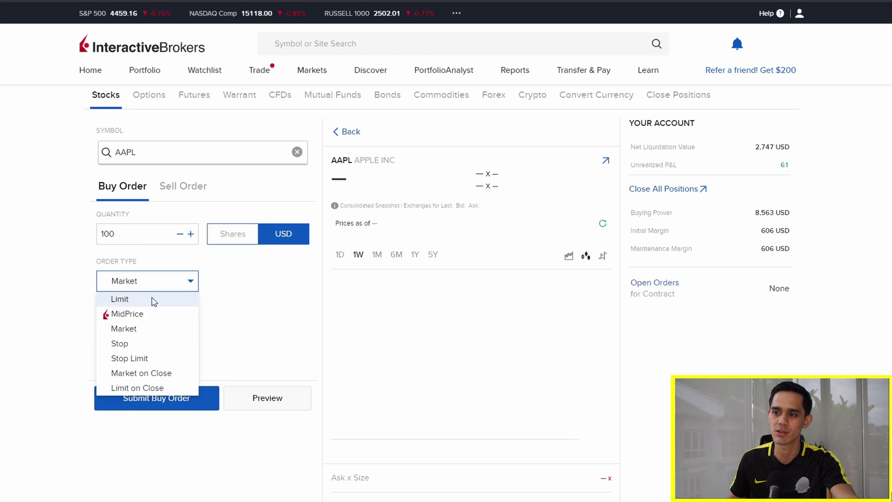
{"action": "left_click", "coordinate": [149, 298]}
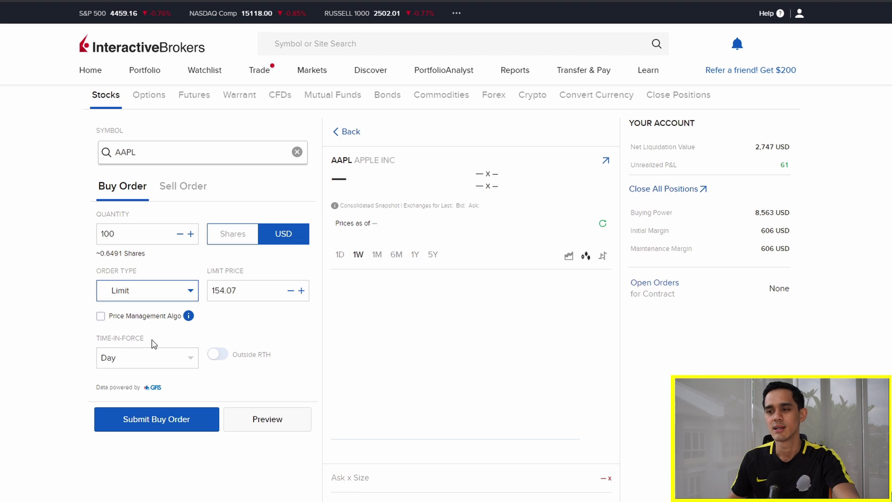
Set the AAPL buy order's time-in-force to Good Till Cancel
{"action": "left_click", "coordinate": [144, 358]}
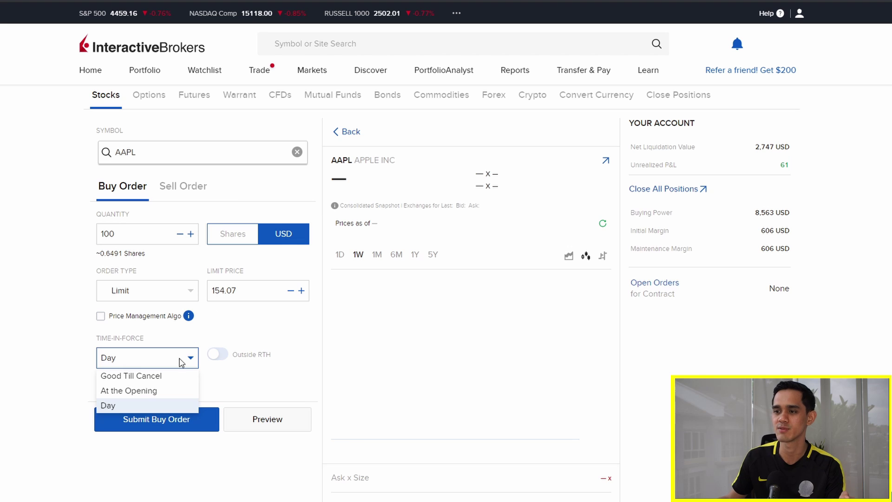
{"action": "left_click", "coordinate": [172, 377]}
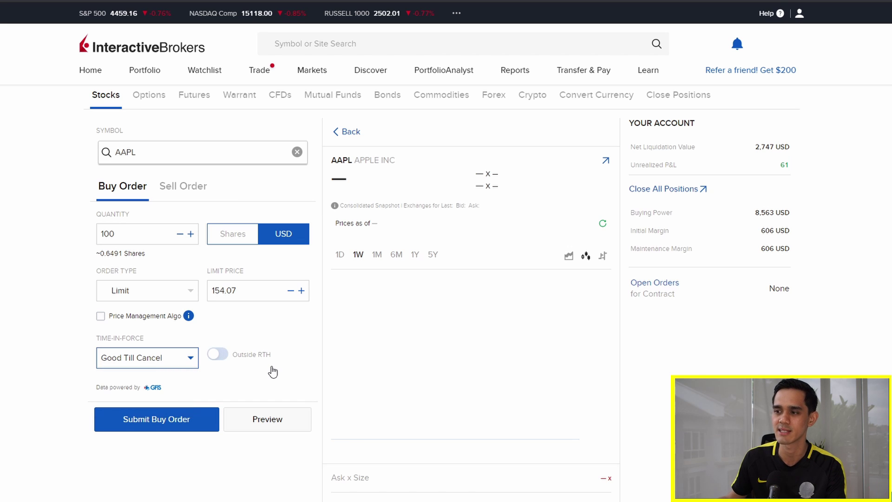
Toggle the Outside RTH option for the AAPL buy order
{"action": "left_click", "coordinate": [219, 355]}
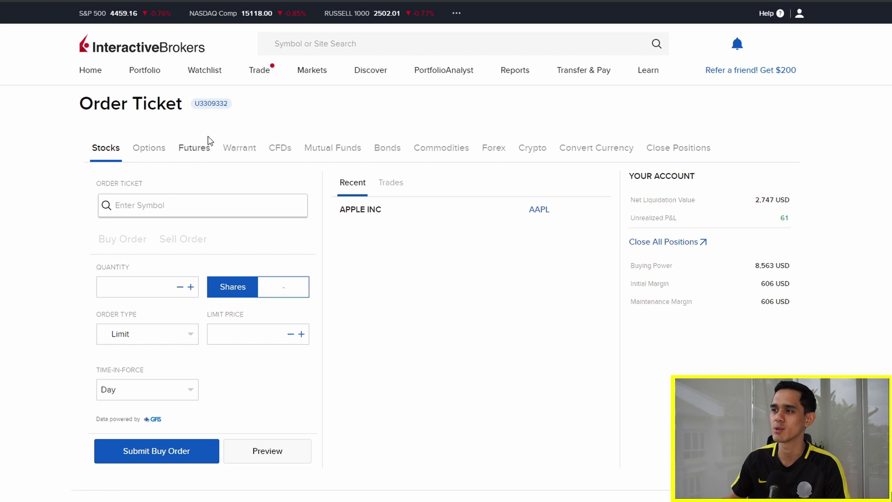
Open the Orders & Trades page to review the pending order and the filled trades
{"action": "left_click", "coordinate": [259, 73]}
{"action": "left_click", "coordinate": [386, 108]}
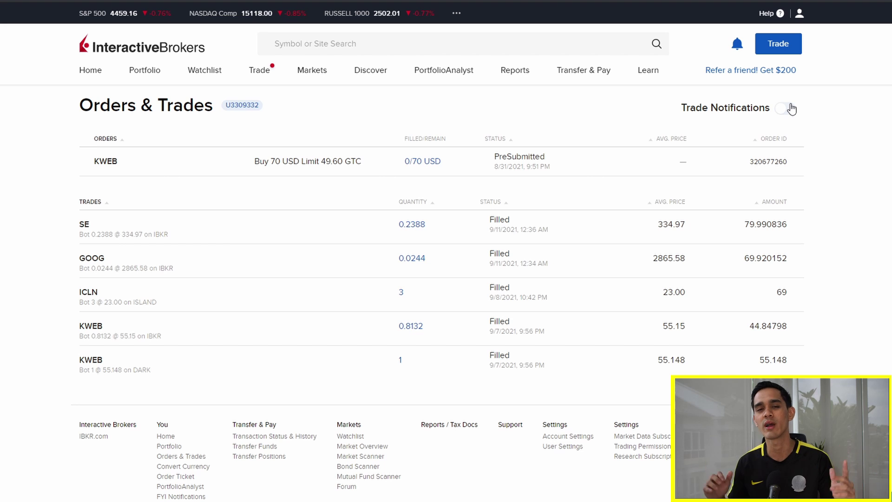
Open the Market Overview page and view today's index charts for Europe and Asia
{"action": "left_click", "coordinate": [313, 70]}
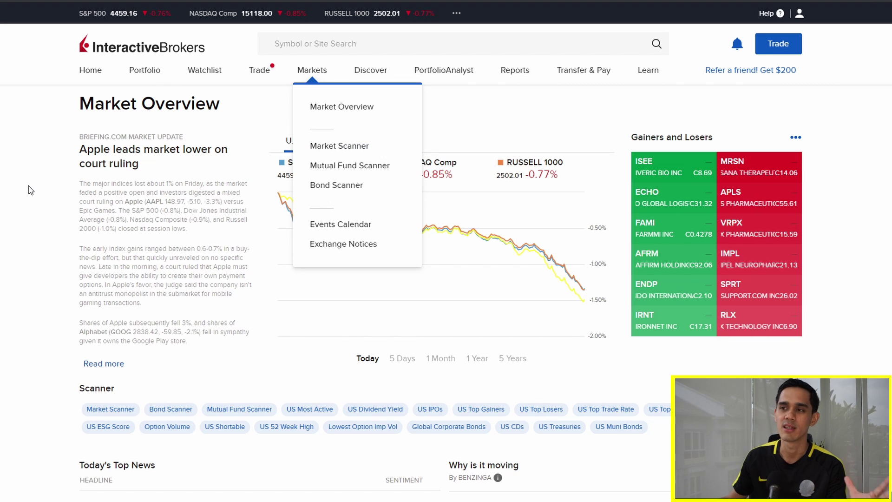
{"action": "left_click", "coordinate": [272, 125]}
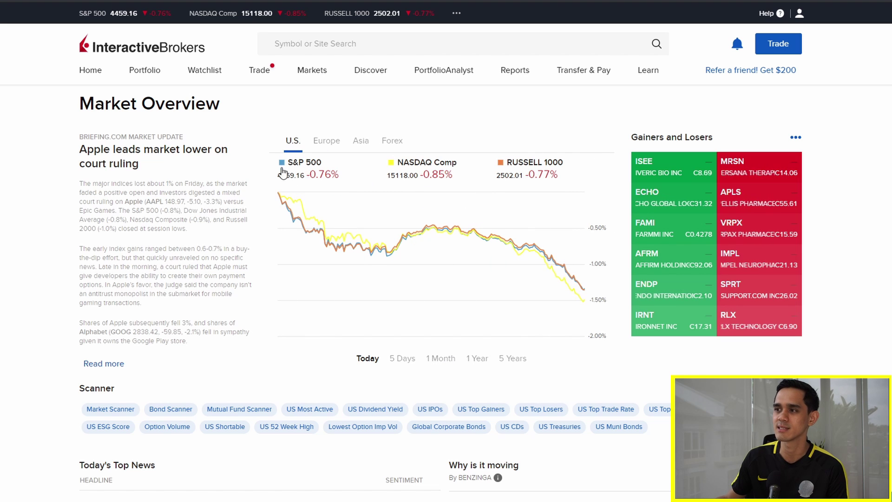
{"action": "left_click", "coordinate": [323, 147]}
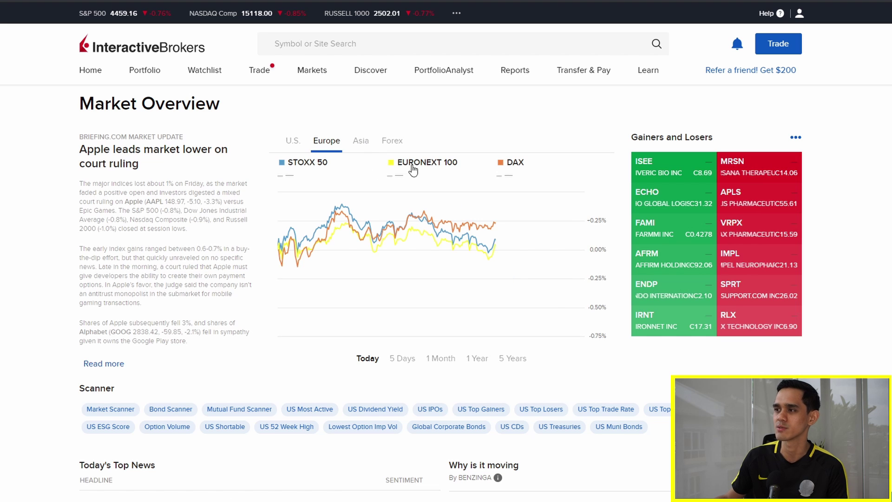
{"action": "left_click", "coordinate": [361, 141]}
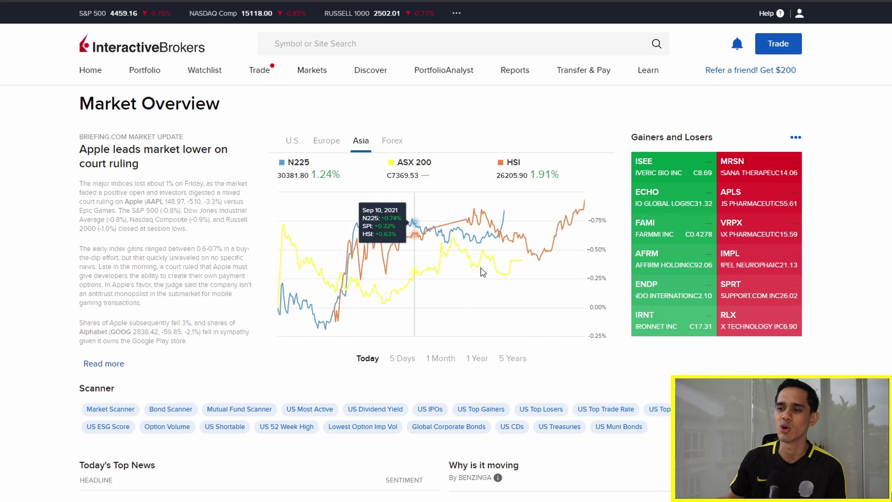
Read the top news article "Biden Defends Vaccine Mandates in Face of GOP Attacks" through to its related tags, and close it
{"action": "scroll", "coordinate": [35, 304], "scroll_direction": "down", "scroll_amount": 5}
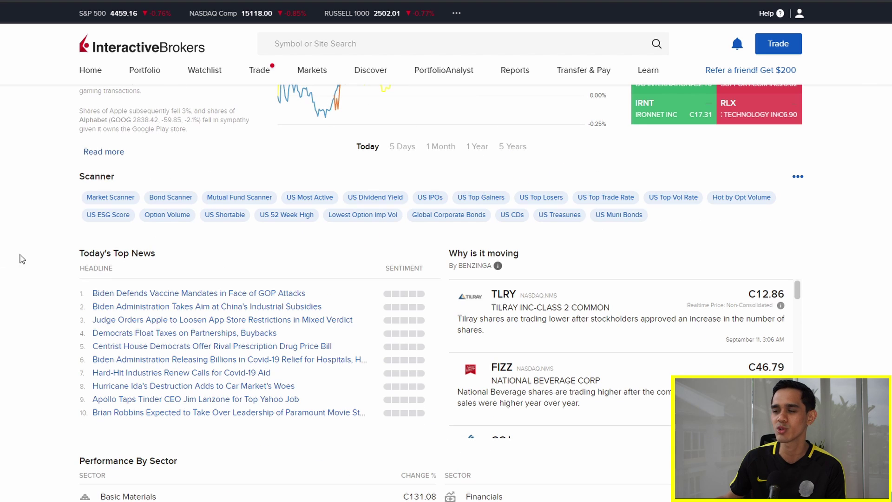
{"action": "scroll", "coordinate": [33, 256], "scroll_direction": "down", "scroll_amount": 1}
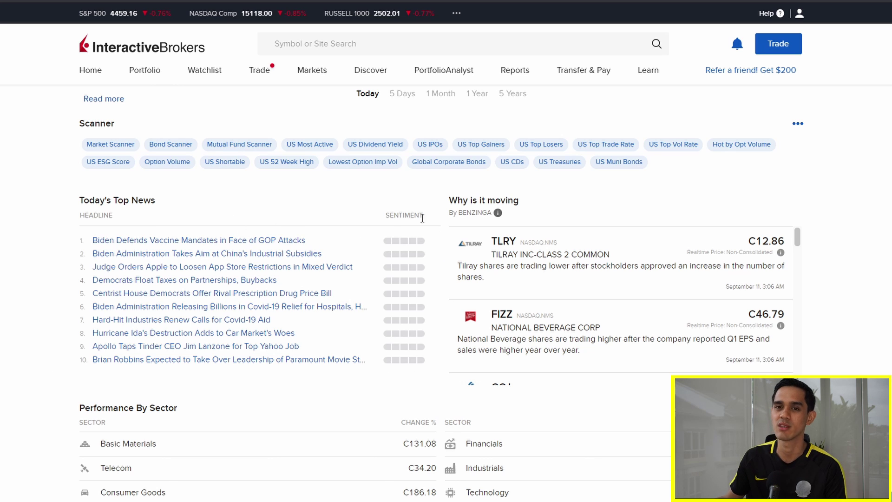
{"action": "left_click", "coordinate": [262, 242]}
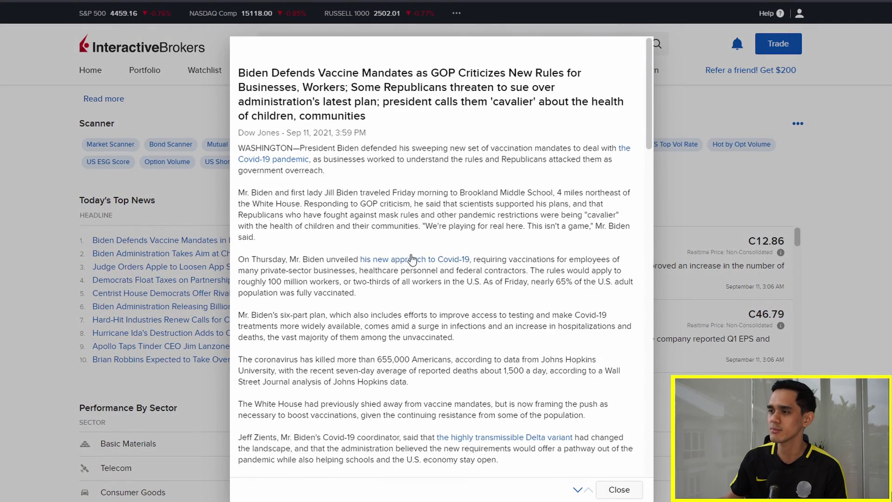
{"action": "scroll", "coordinate": [412, 258], "scroll_direction": "down", "scroll_amount": 15}
{"action": "scroll", "coordinate": [415, 260], "scroll_direction": "up", "scroll_amount": 2}
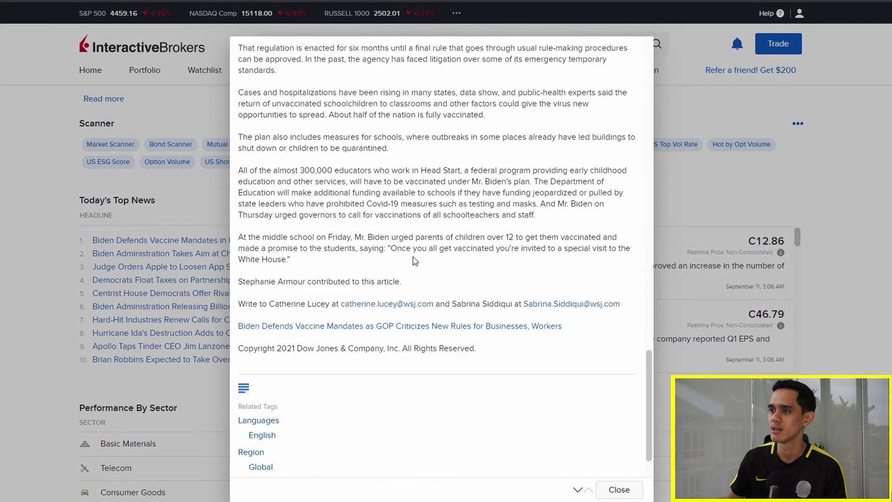
{"action": "scroll", "coordinate": [418, 264], "scroll_direction": "down", "scroll_amount": 3}
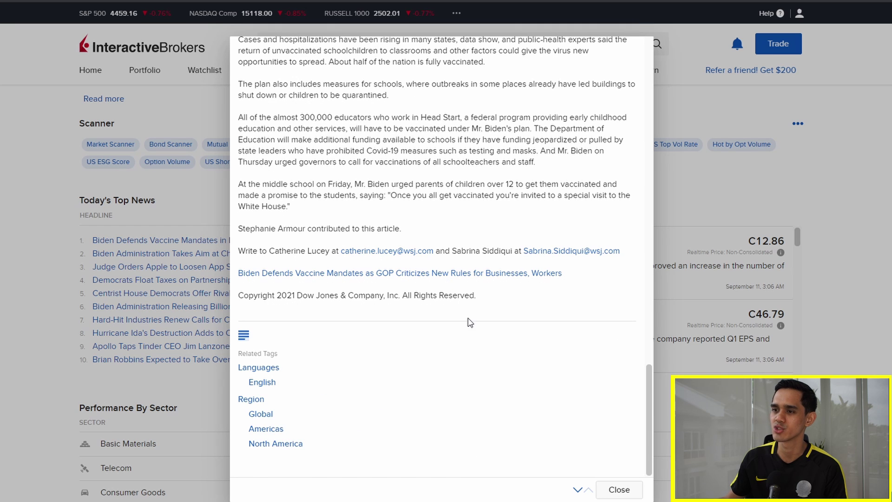
{"action": "left_click", "coordinate": [618, 489]}
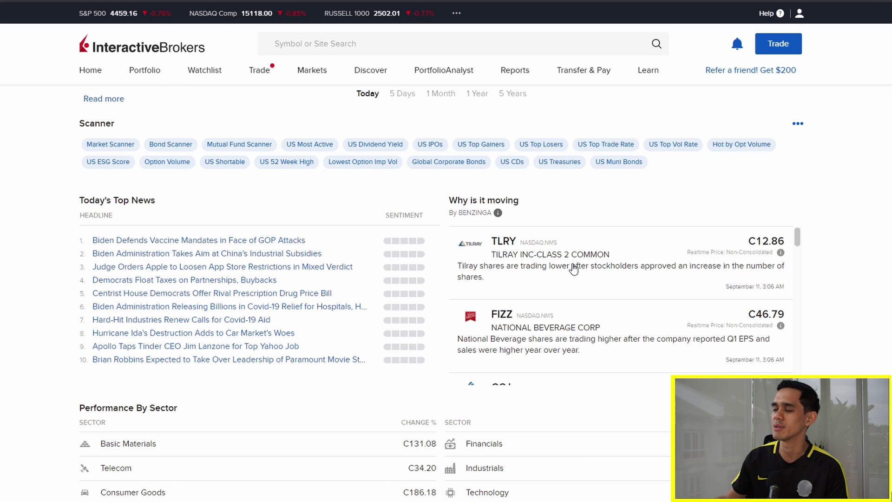
Review the Performance By Sector and Equity Around The World tables and the sections below them on the Market Overview page
{"action": "scroll", "coordinate": [574, 269], "scroll_direction": "down", "scroll_amount": 1}
{"action": "scroll", "coordinate": [836, 316], "scroll_direction": "down", "scroll_amount": 3}
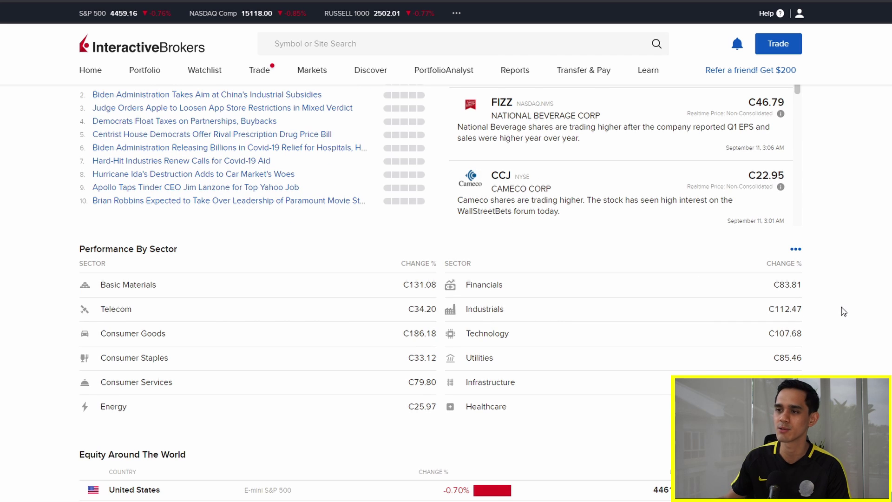
{"action": "scroll", "coordinate": [843, 311], "scroll_direction": "down", "scroll_amount": 2}
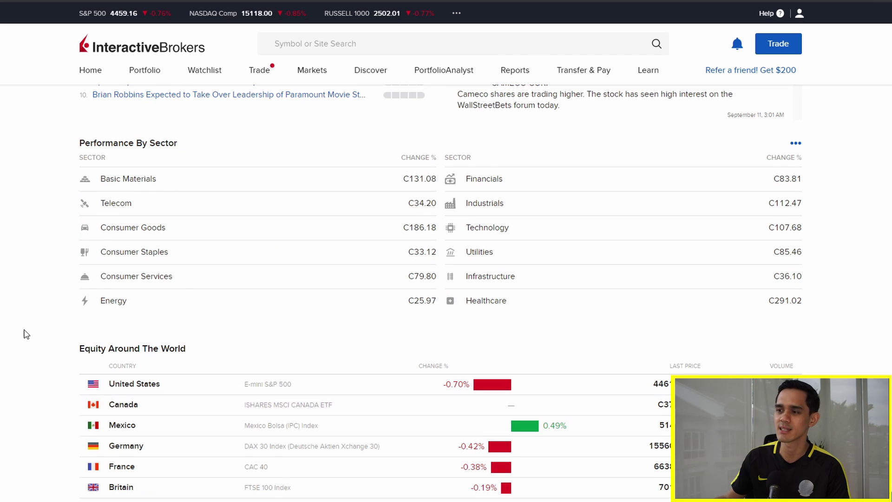
{"action": "scroll", "coordinate": [27, 330], "scroll_direction": "down", "scroll_amount": 4}
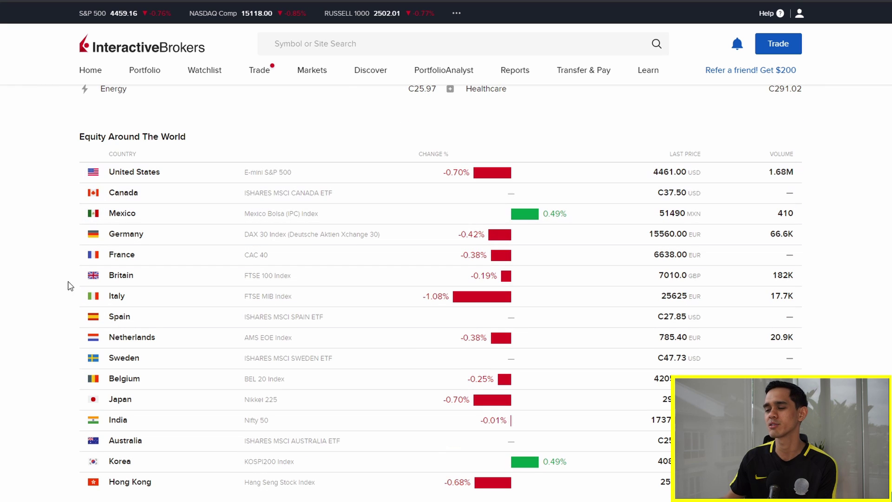
{"action": "scroll", "coordinate": [111, 294], "scroll_direction": "down", "scroll_amount": 3}
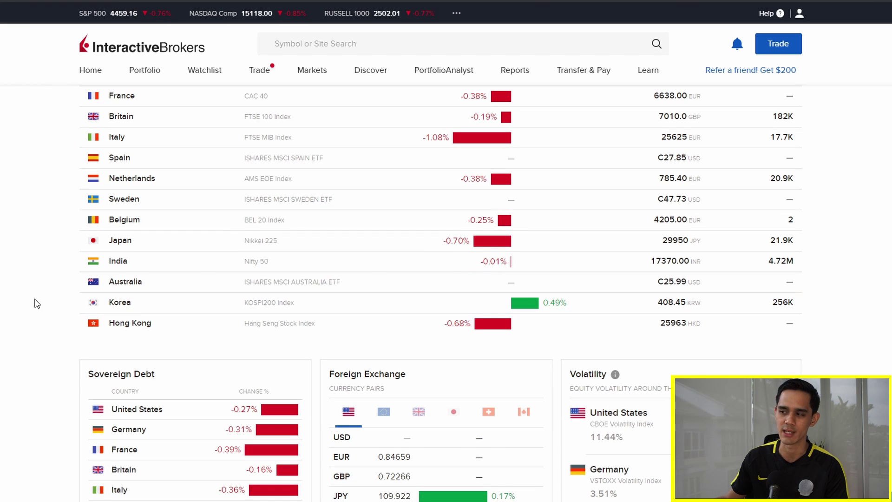
{"action": "scroll", "coordinate": [41, 328], "scroll_direction": "down", "scroll_amount": 3}
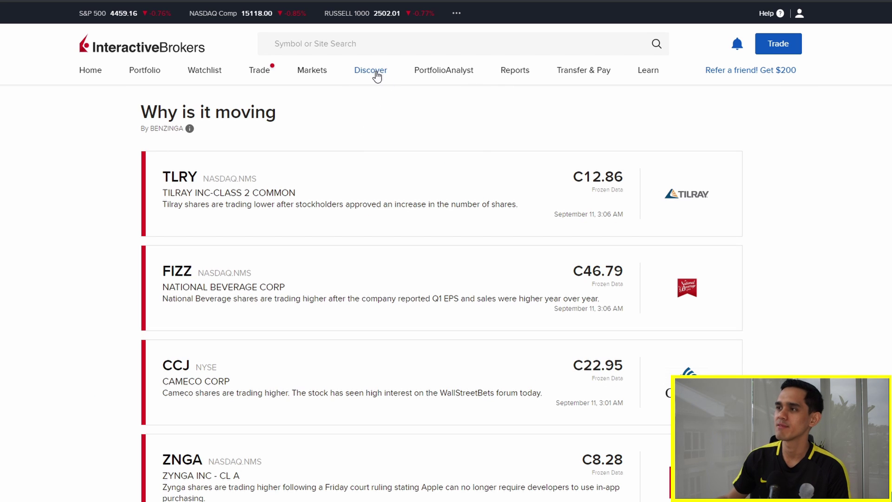
Look through the list of stock price explanations on the Why is it moving page
{"action": "mouse_move", "coordinate": [371, 72]}
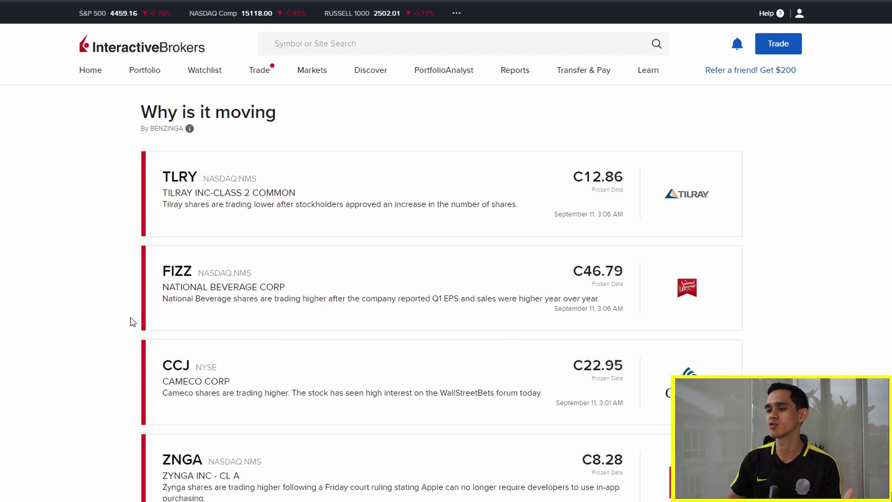
{"action": "scroll", "coordinate": [132, 320], "scroll_direction": "down", "scroll_amount": 10}
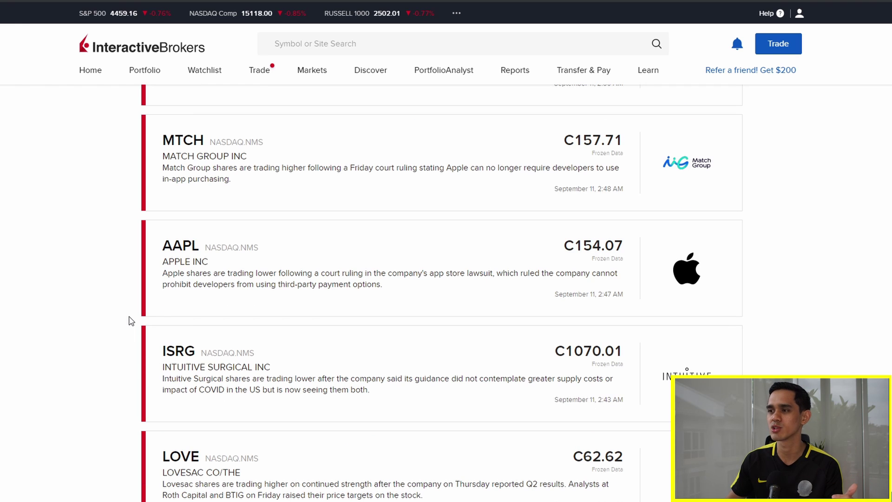
{"action": "scroll", "coordinate": [67, 276], "scroll_direction": "down", "scroll_amount": 2}
{"action": "scroll", "coordinate": [67, 274], "scroll_direction": "up", "scroll_amount": 12}
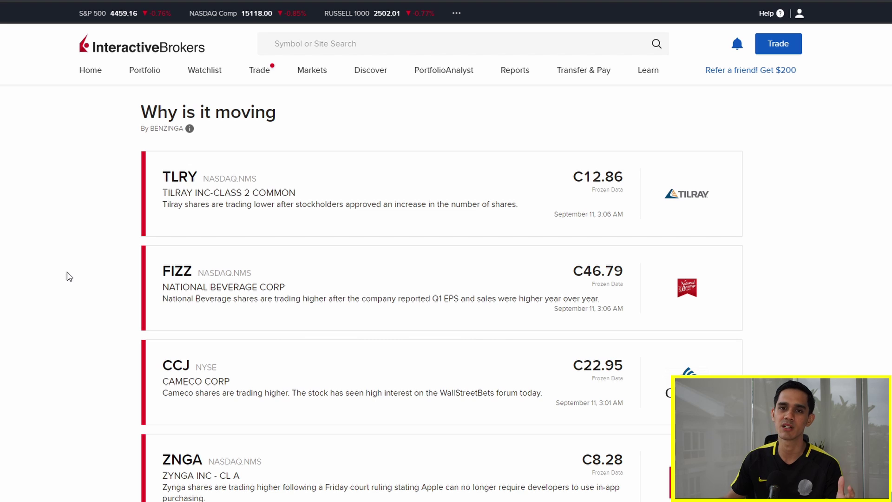
Open the PortfolioAnalyst overview and compare the account's 7-day return with the SPY benchmark on the Performance chart
{"action": "mouse_move", "coordinate": [421, 80]}
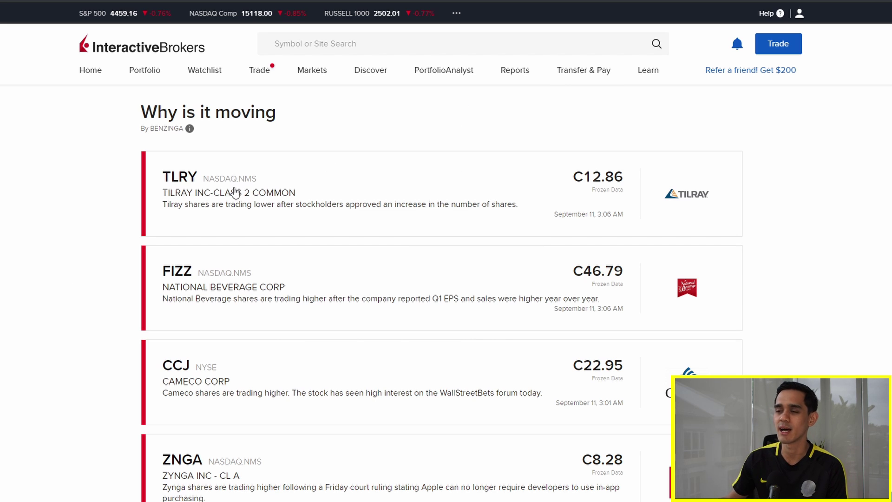
{"action": "left_click", "coordinate": [233, 235]}
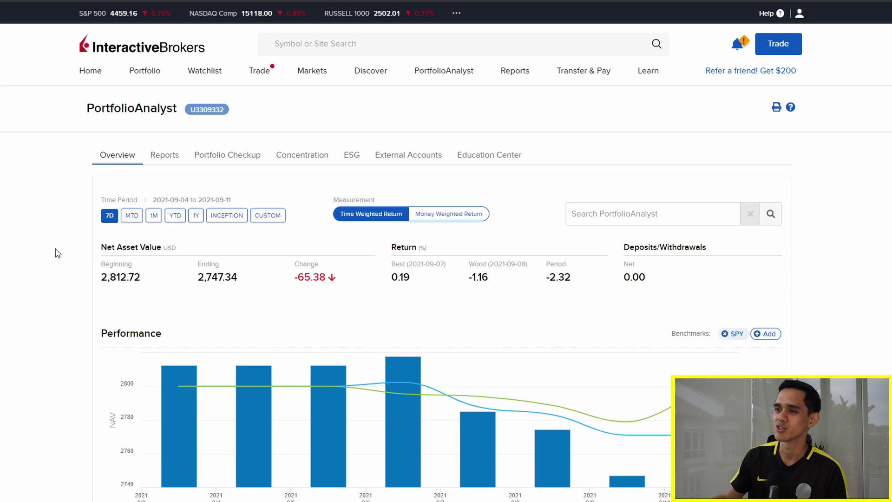
{"action": "scroll", "coordinate": [57, 254], "scroll_direction": "down", "scroll_amount": 1}
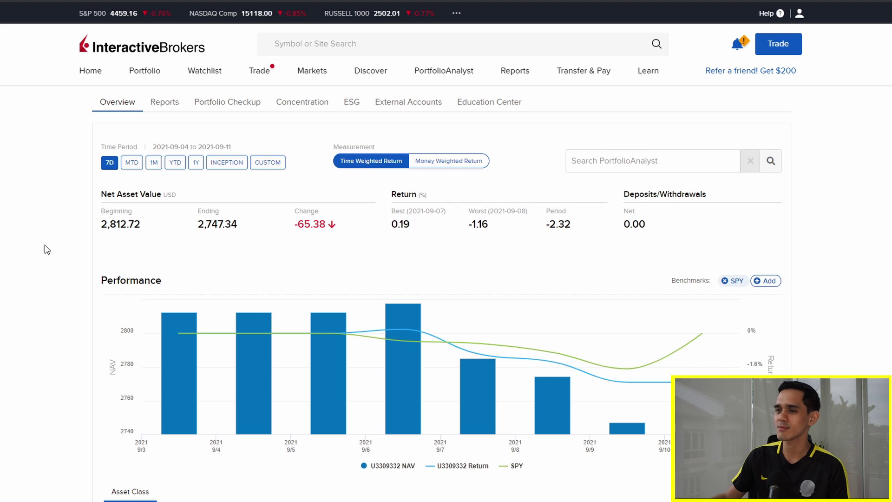
{"action": "scroll", "coordinate": [45, 249], "scroll_direction": "down", "scroll_amount": 2}
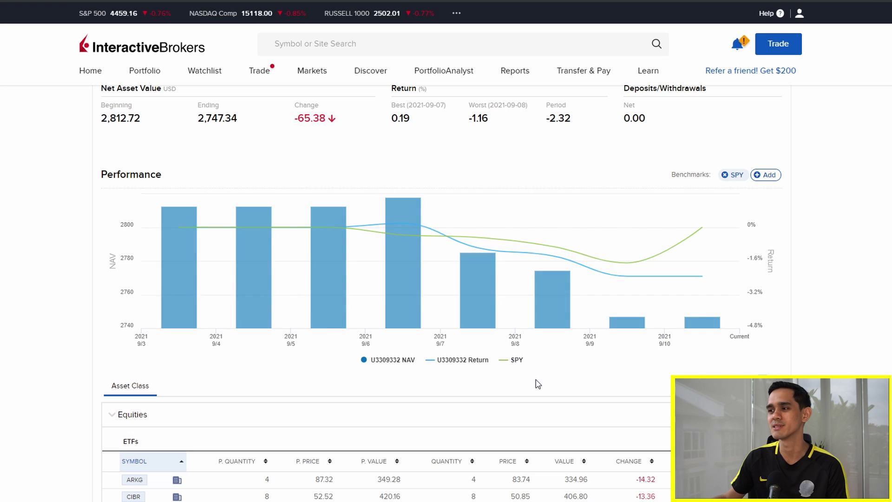
{"action": "mouse_move", "coordinate": [702, 279]}
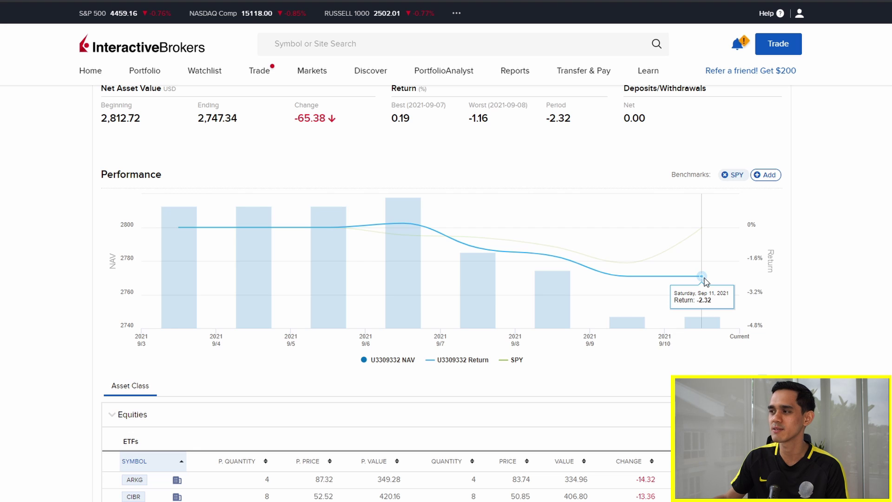
{"action": "mouse_move", "coordinate": [700, 231]}
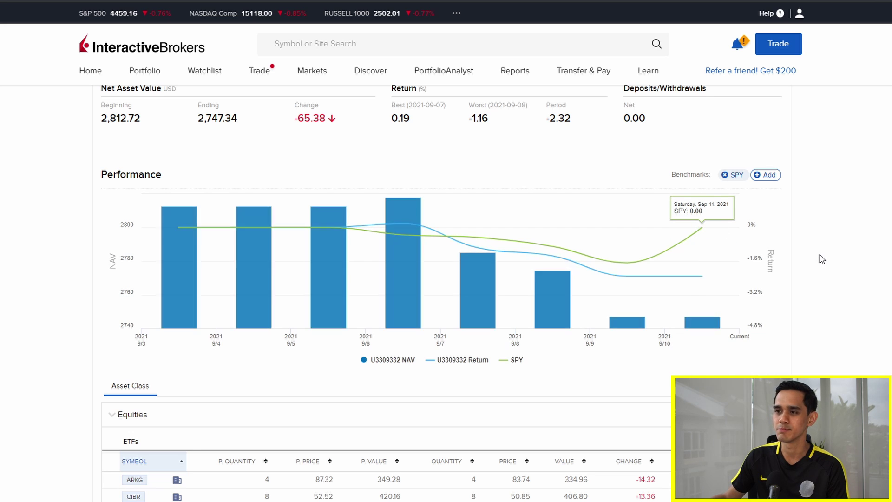
Set the PortfolioAnalyst time period to YTD and examine the year-to-date Performance chart
{"action": "scroll", "coordinate": [820, 258], "scroll_direction": "up", "scroll_amount": 1}
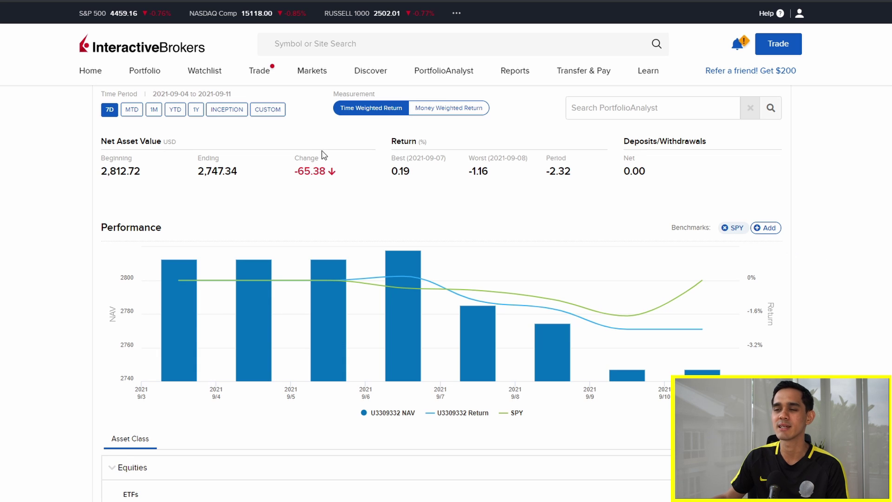
{"action": "left_click", "coordinate": [177, 111]}
{"action": "scroll", "coordinate": [53, 269], "scroll_direction": "down", "scroll_amount": 1}
{"action": "mouse_move", "coordinate": [792, 273]}
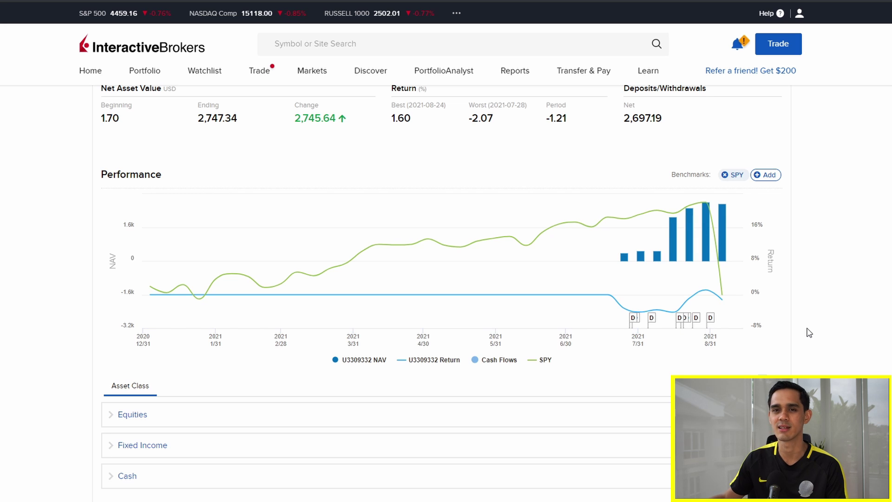
Expand the Cash asset class to check its currency breakdown and the SPY line, and collapse it again
{"action": "scroll", "coordinate": [808, 332], "scroll_direction": "down", "scroll_amount": 2}
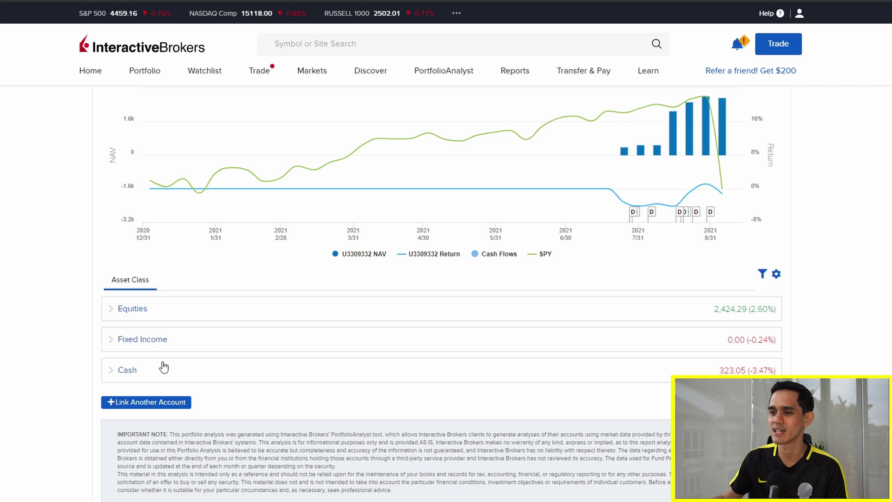
{"action": "left_click", "coordinate": [114, 370]}
{"action": "scroll", "coordinate": [47, 352], "scroll_direction": "down", "scroll_amount": 2}
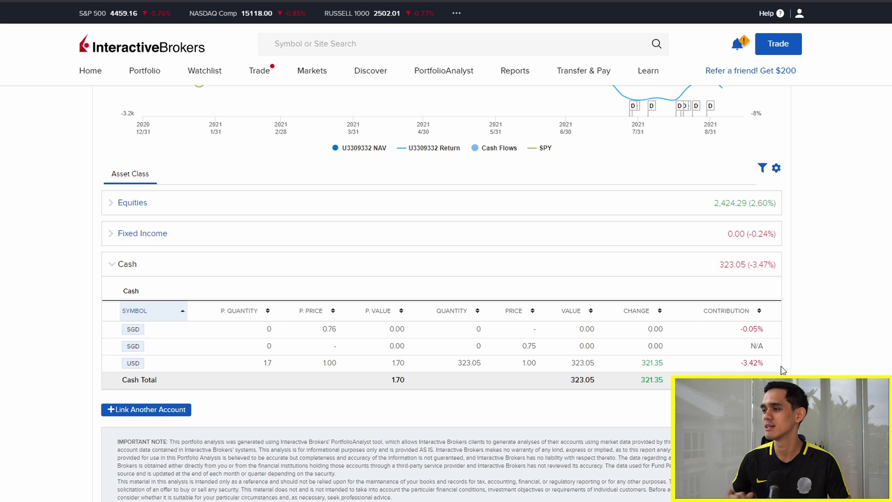
{"action": "scroll", "coordinate": [770, 341], "scroll_direction": "up", "scroll_amount": 2}
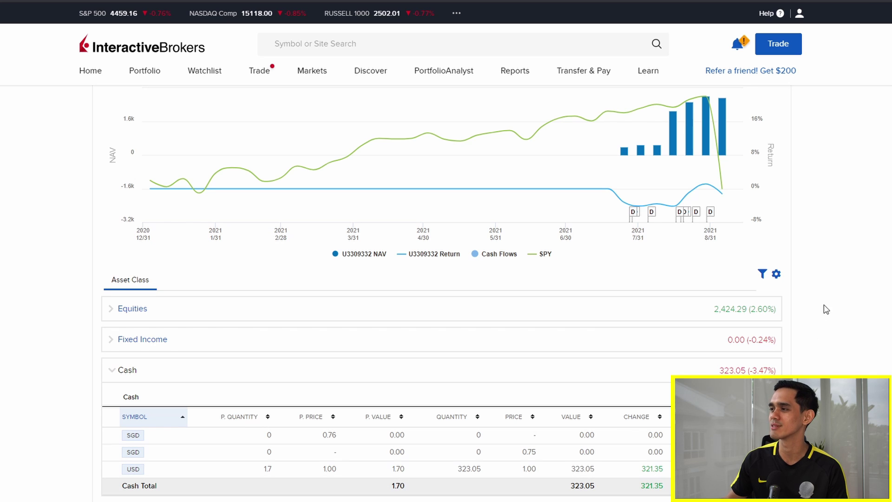
{"action": "mouse_move", "coordinate": [728, 168]}
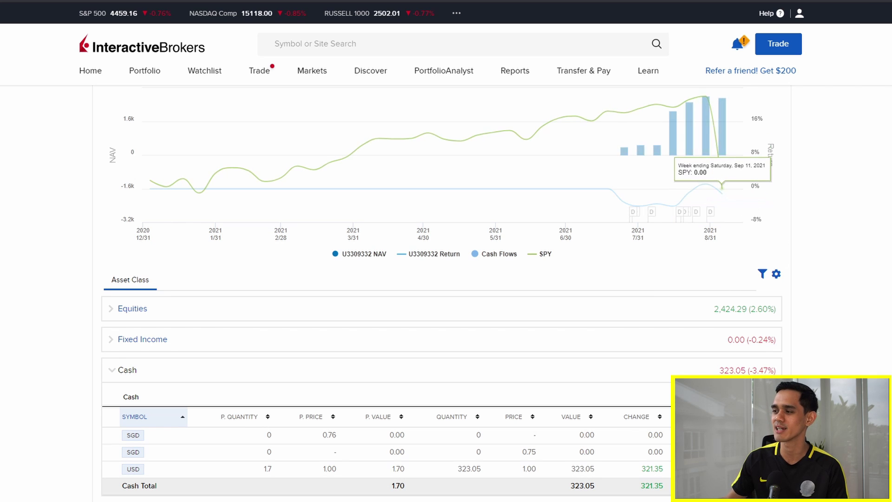
{"action": "left_click", "coordinate": [128, 371]}
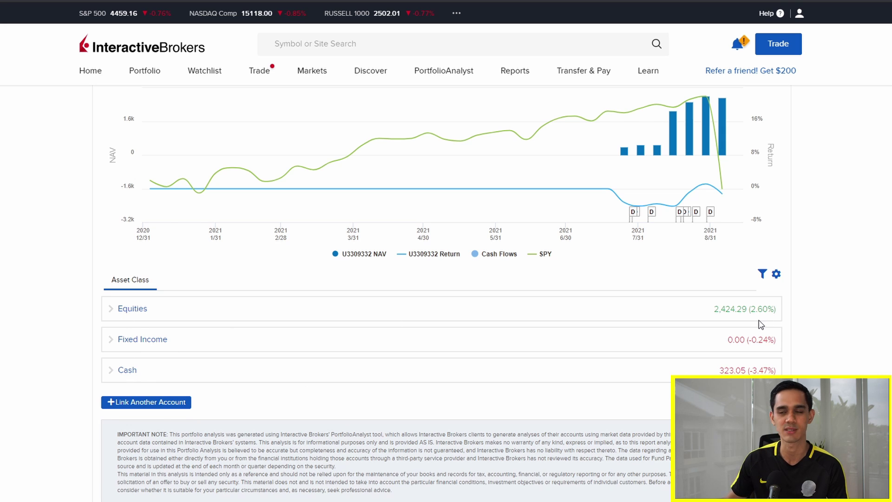
Open PortfolioAnalyst's Reports section to view the default and custom report options
{"action": "scroll", "coordinate": [157, 162], "scroll_direction": "up", "scroll_amount": 5}
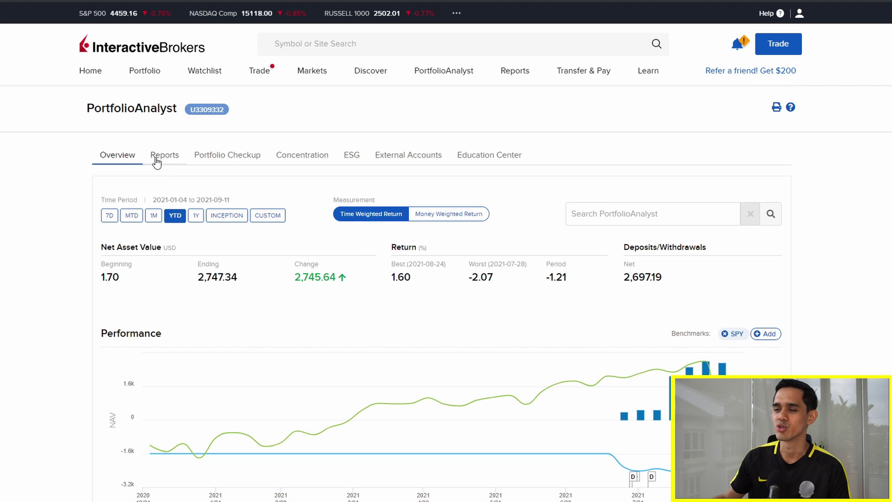
{"action": "left_click", "coordinate": [156, 162]}
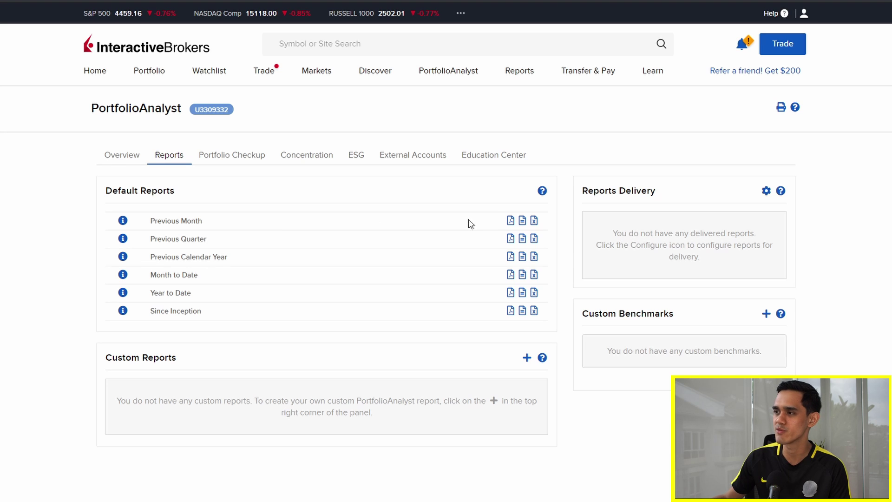
Open the Previous Month default report and read its account overview, historical benchmark comparison and open position summary
{"action": "left_click", "coordinate": [522, 221]}
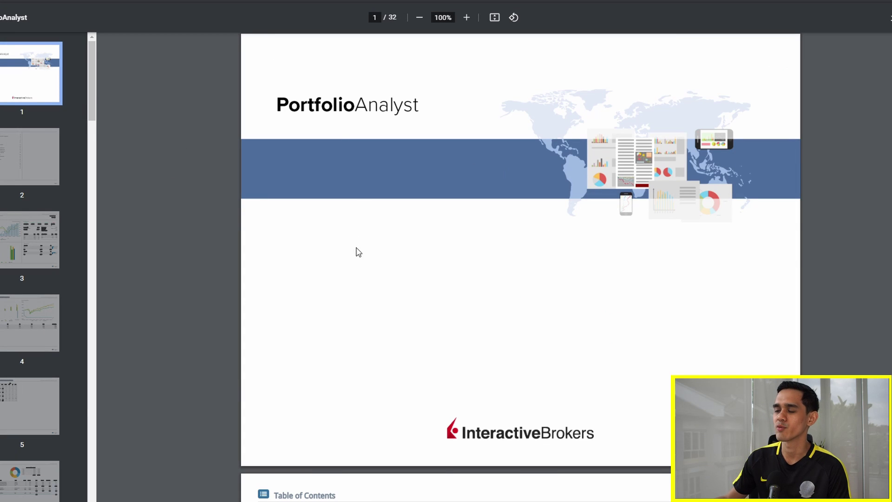
{"action": "scroll", "coordinate": [346, 279], "scroll_direction": "down", "scroll_amount": 10}
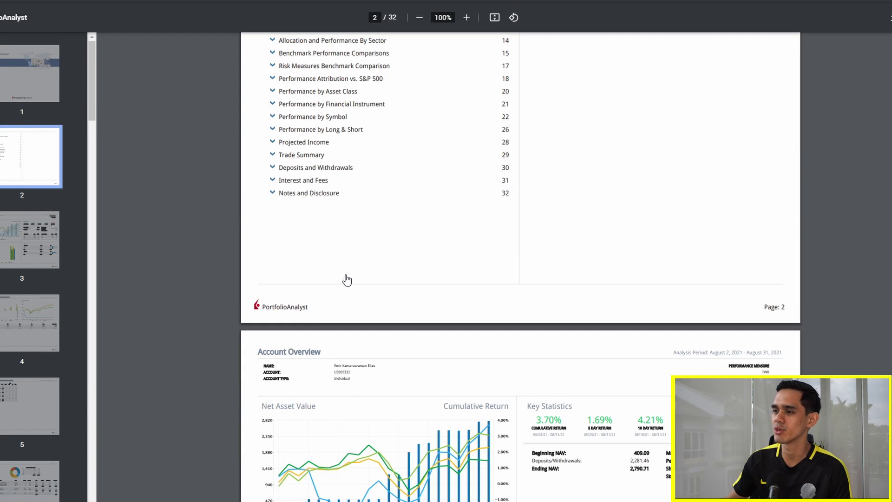
{"action": "scroll", "coordinate": [517, 288], "scroll_direction": "down", "scroll_amount": 5}
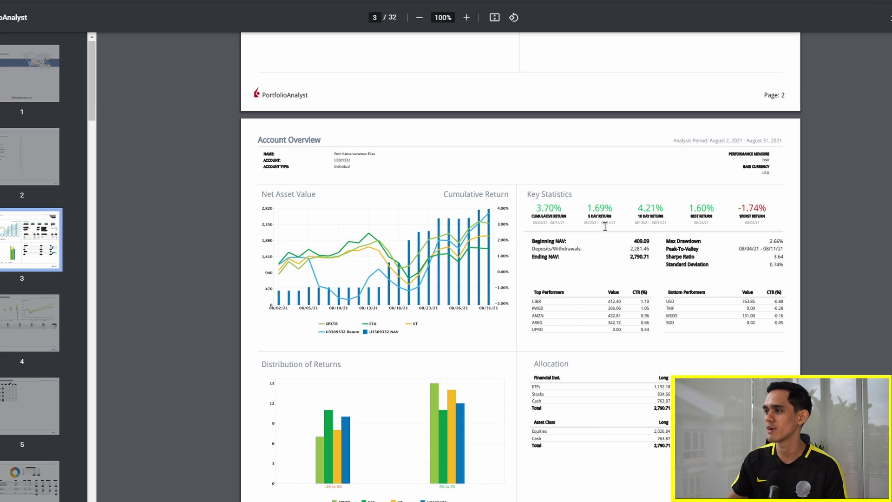
{"action": "scroll", "coordinate": [534, 259], "scroll_direction": "down", "scroll_amount": 20}
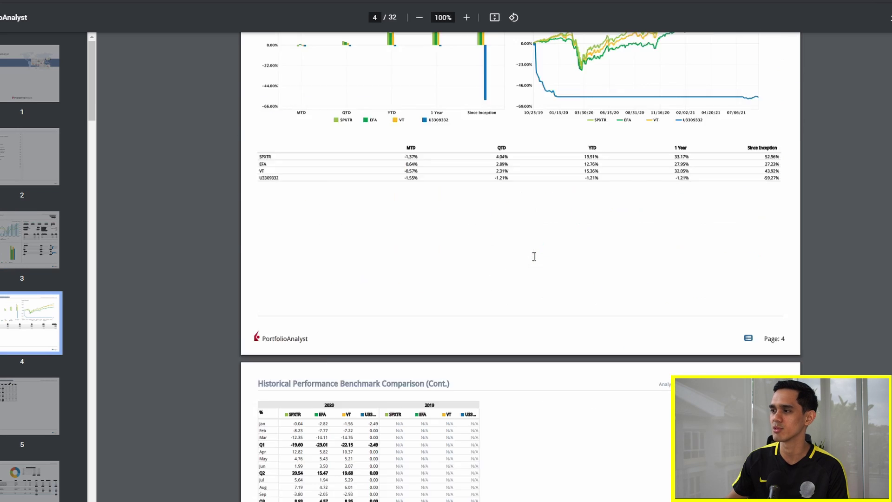
{"action": "scroll", "coordinate": [533, 259], "scroll_direction": "down", "scroll_amount": 18}
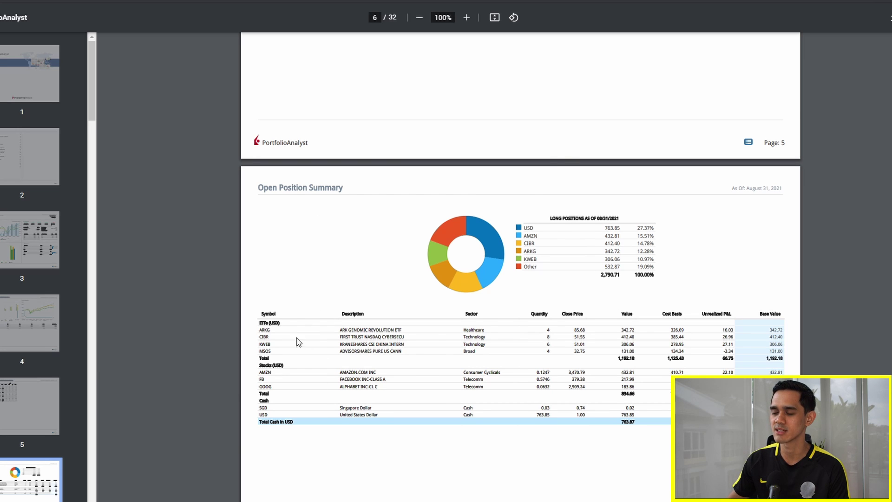
Review the report's Concentration pages and its allocation pages by asset class and sector
{"action": "scroll", "coordinate": [297, 343], "scroll_direction": "down", "scroll_amount": 7}
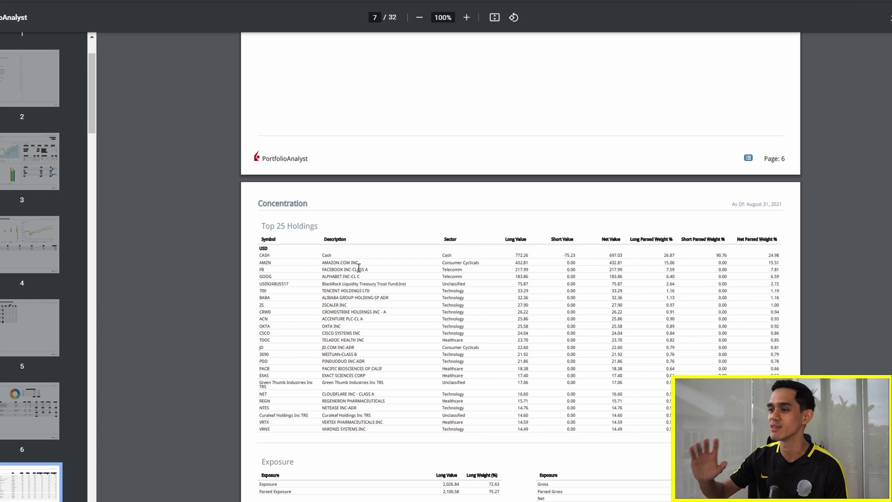
{"action": "scroll", "coordinate": [359, 268], "scroll_direction": "down", "scroll_amount": 20}
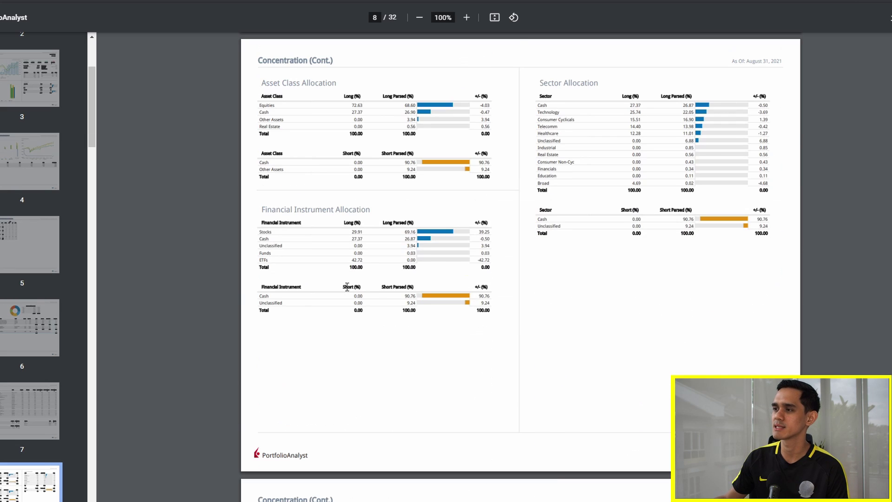
{"action": "scroll", "coordinate": [347, 286], "scroll_direction": "down", "scroll_amount": 20}
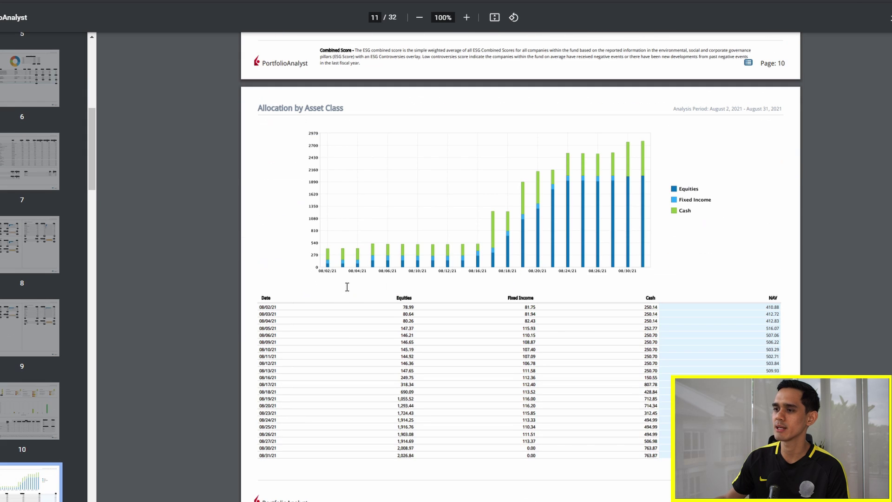
{"action": "scroll", "coordinate": [353, 286], "scroll_direction": "down", "scroll_amount": 15}
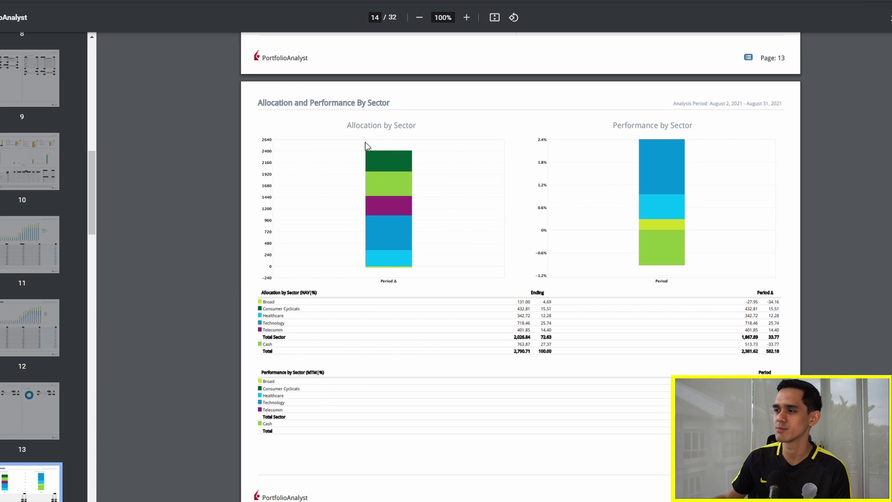
Examine the report's benchmark performance comparisons, risk measures and performance attribution vs. S&P 500, continuing to performance by financial instrument
{"action": "scroll", "coordinate": [438, 310], "scroll_direction": "down", "scroll_amount": 20}
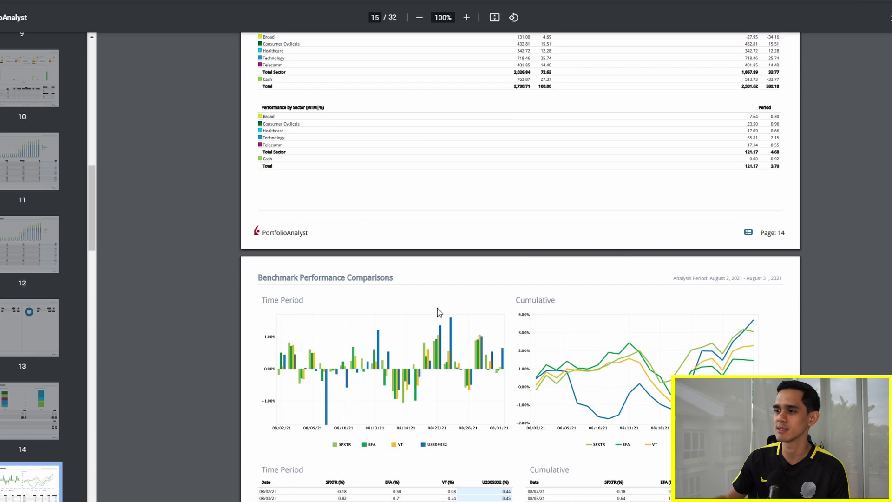
{"action": "scroll", "coordinate": [439, 312], "scroll_direction": "down", "scroll_amount": 10}
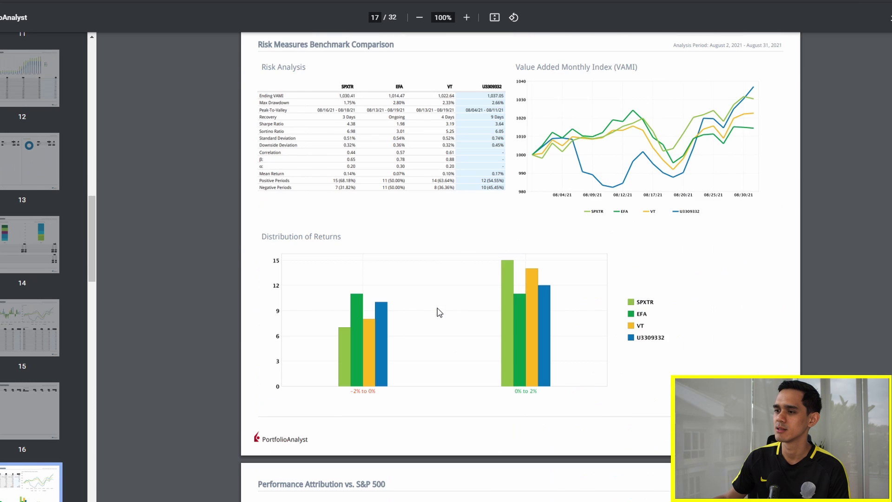
{"action": "scroll", "coordinate": [439, 312], "scroll_direction": "up", "scroll_amount": 3}
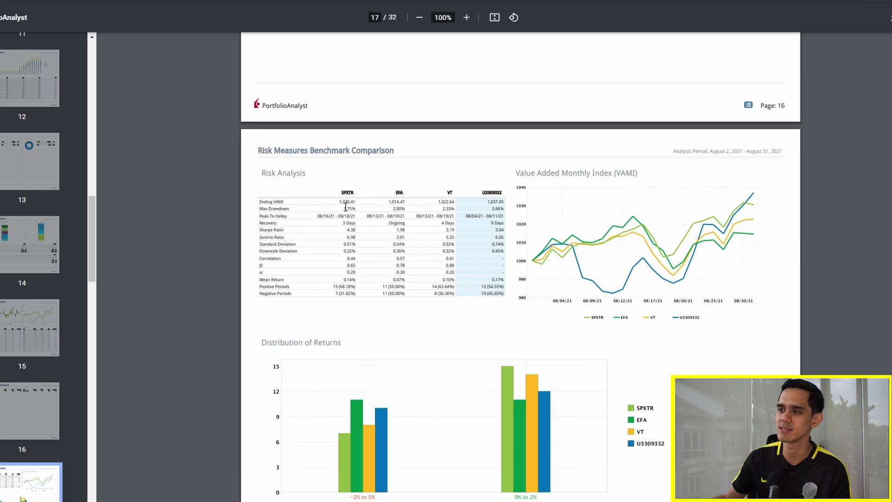
{"action": "scroll", "coordinate": [401, 341], "scroll_direction": "down", "scroll_amount": 7}
{"action": "scroll", "coordinate": [401, 341], "scroll_direction": "down", "scroll_amount": 20}
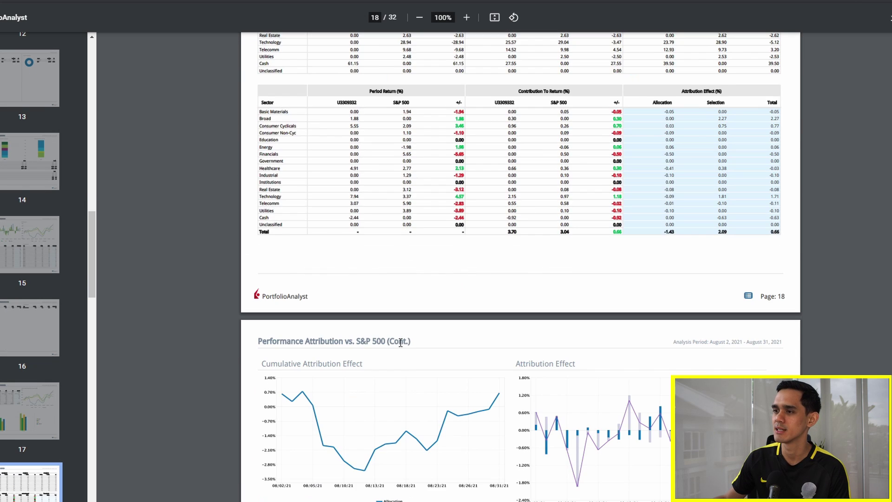
{"action": "scroll", "coordinate": [401, 342], "scroll_direction": "down", "scroll_amount": 8}
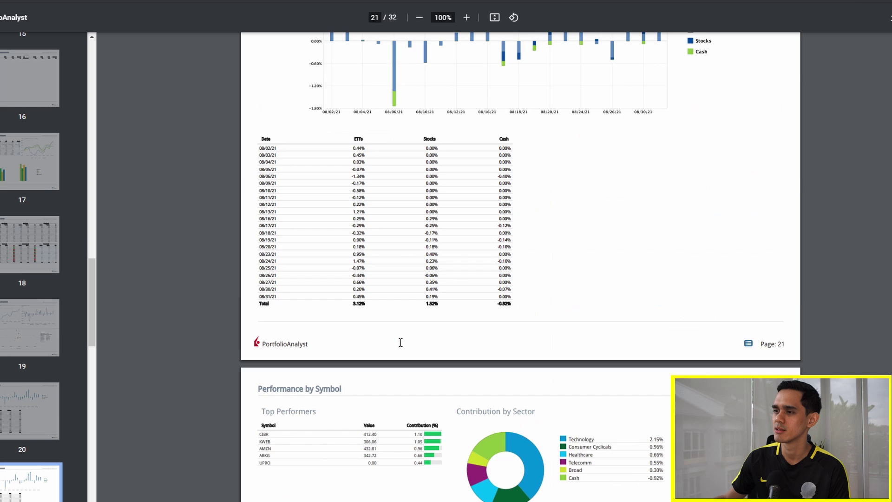
View the Performance by Symbol page and point out the USD entry under Bottom Performers
{"action": "scroll", "coordinate": [400, 342], "scroll_direction": "down", "scroll_amount": 6}
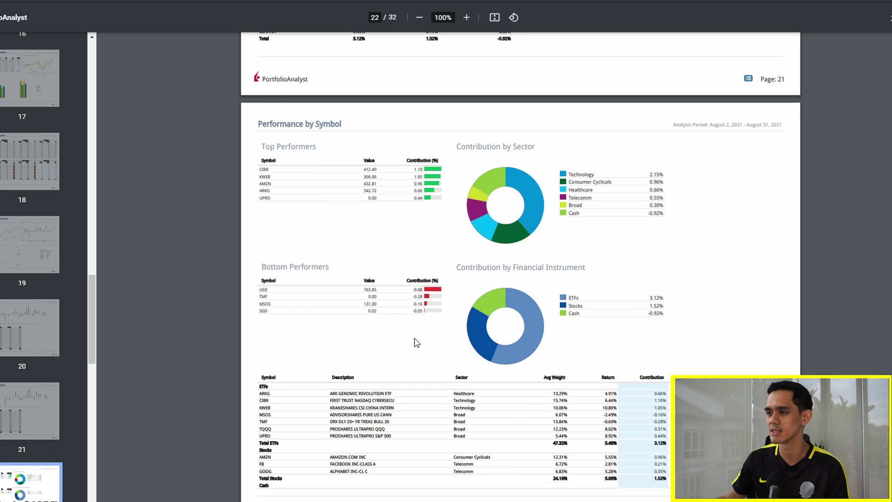
{"action": "mouse_move", "coordinate": [282, 289]}
{"action": "left_mouse_down"}
{"action": "mouse_move", "coordinate": [260, 291]}
{"action": "mouse_move", "coordinate": [269, 289]}
{"action": "left_mouse_up"}
{"action": "left_click", "coordinate": [311, 330]}
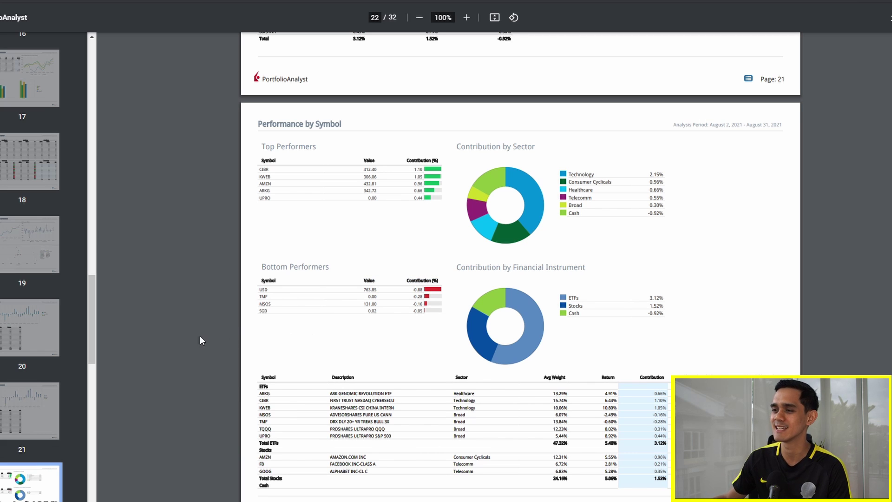
Examine the Sector Composition Heat Map and the Portfolio Heat Map in the report's Performance by Symbol section
{"action": "scroll", "coordinate": [200, 335], "scroll_direction": "down", "scroll_amount": 12}
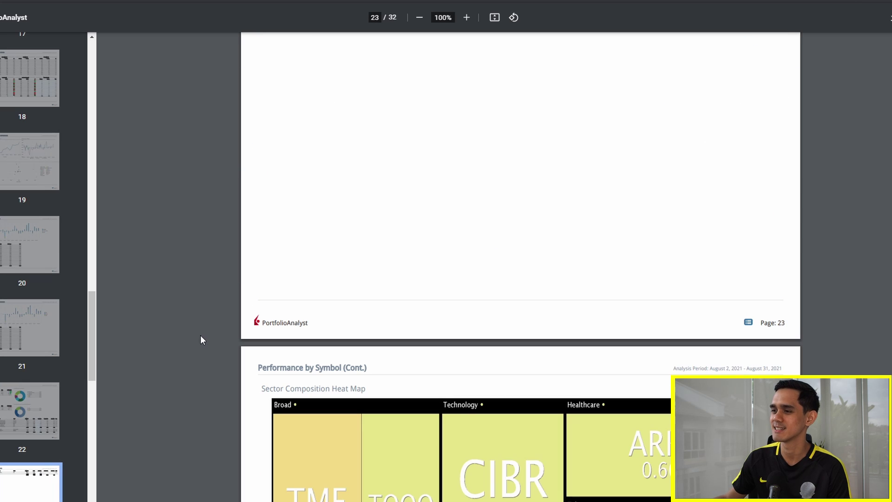
{"action": "scroll", "coordinate": [200, 335], "scroll_direction": "down", "scroll_amount": 5}
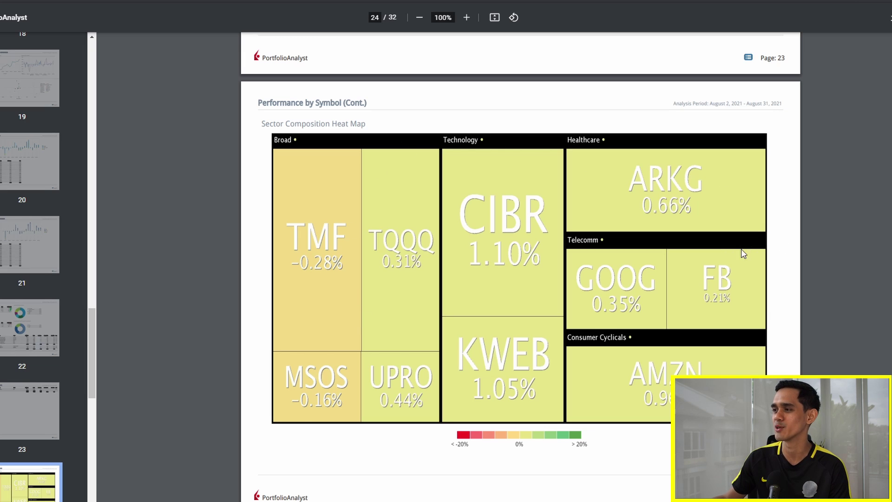
{"action": "scroll", "coordinate": [376, 294], "scroll_direction": "down", "scroll_amount": 9}
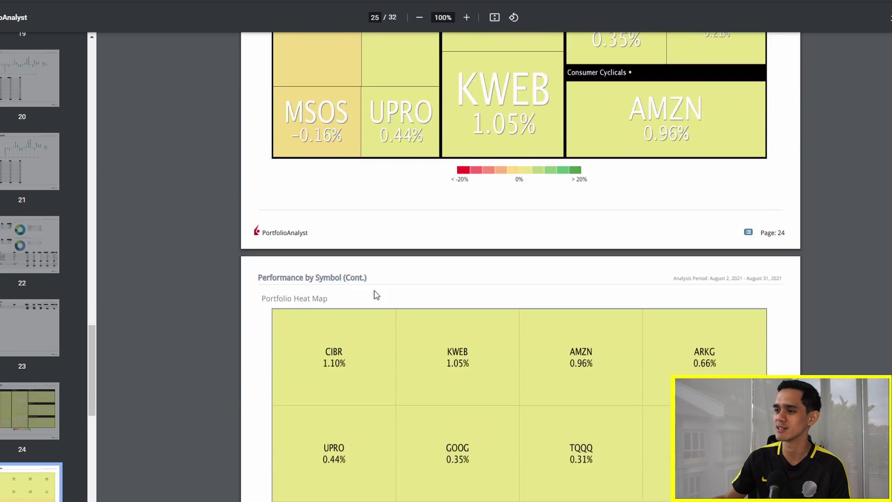
{"action": "scroll", "coordinate": [396, 308], "scroll_direction": "up", "scroll_amount": 8}
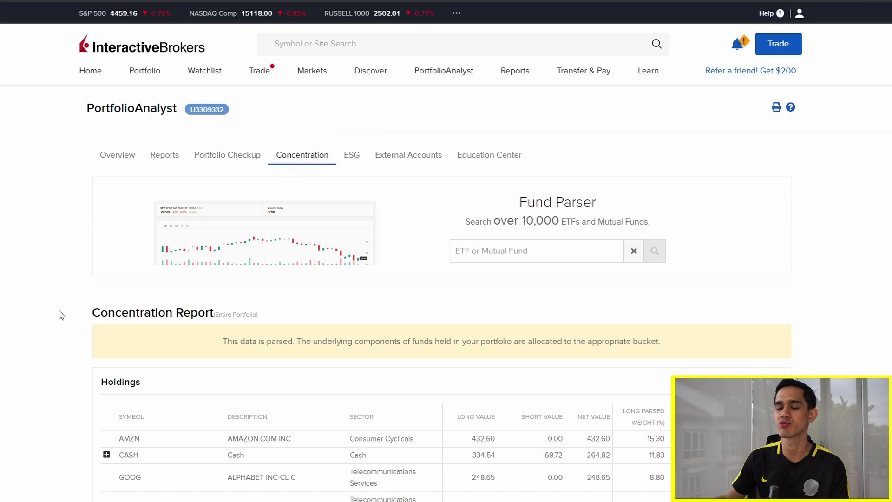
Review the holdings and exposure in PortfolioAnalyst's Concentration report, and view the account's ESG ratings
{"action": "scroll", "coordinate": [62, 314], "scroll_direction": "down", "scroll_amount": 5}
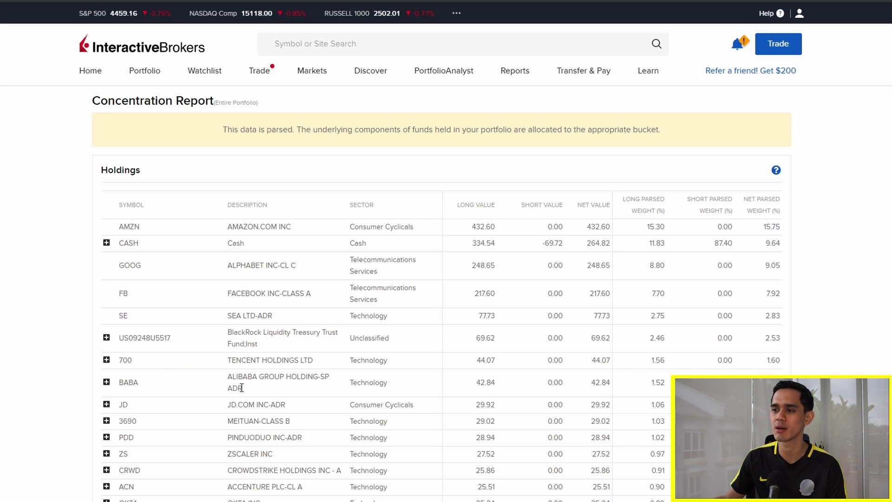
{"action": "scroll", "coordinate": [270, 422], "scroll_direction": "down", "scroll_amount": 15}
{"action": "scroll", "coordinate": [251, 399], "scroll_direction": "up", "scroll_amount": 5}
{"action": "scroll", "coordinate": [251, 399], "scroll_direction": "up", "scroll_amount": 10}
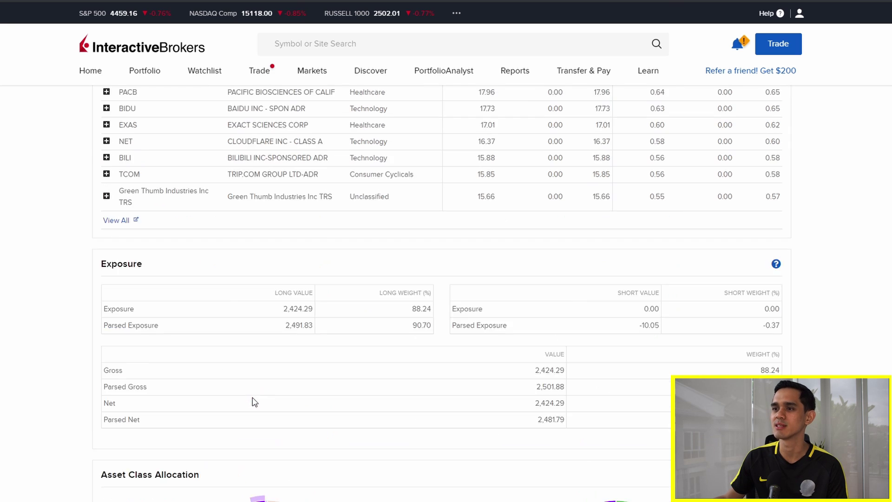
{"action": "scroll", "coordinate": [191, 327], "scroll_direction": "up", "scroll_amount": 4}
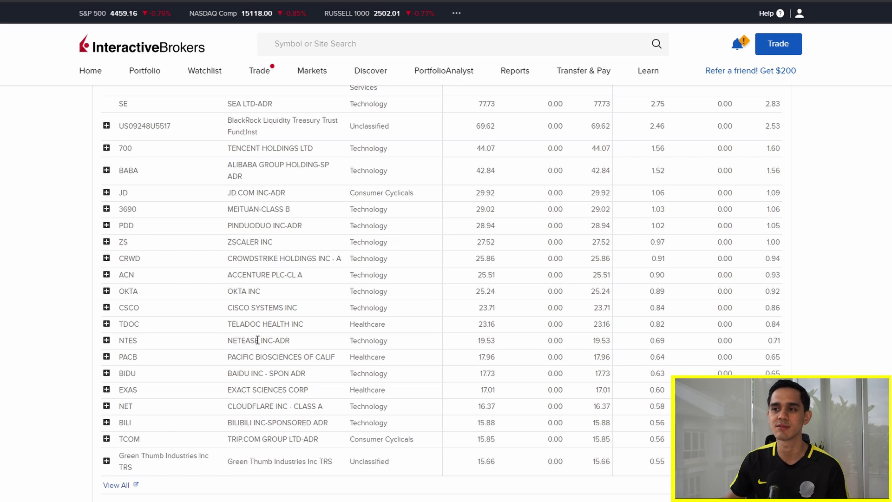
{"action": "scroll", "coordinate": [258, 340], "scroll_direction": "up", "scroll_amount": 5}
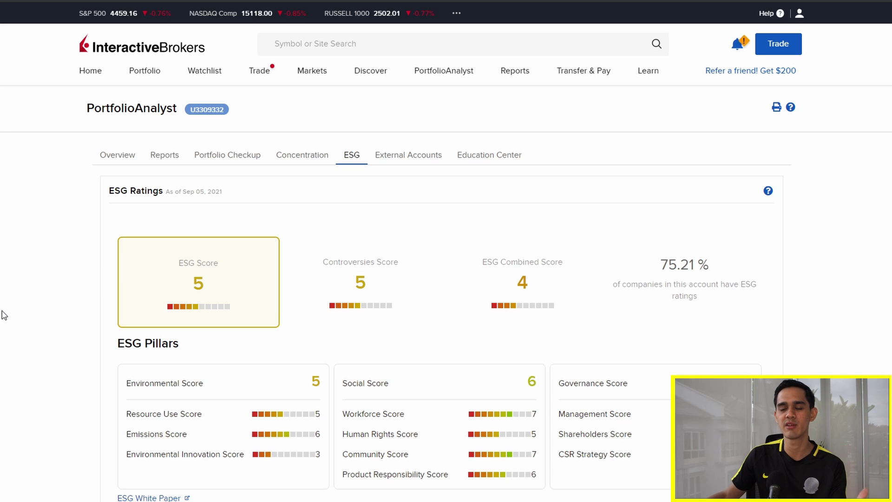
{"action": "scroll", "coordinate": [3, 316], "scroll_direction": "down", "scroll_amount": 1}
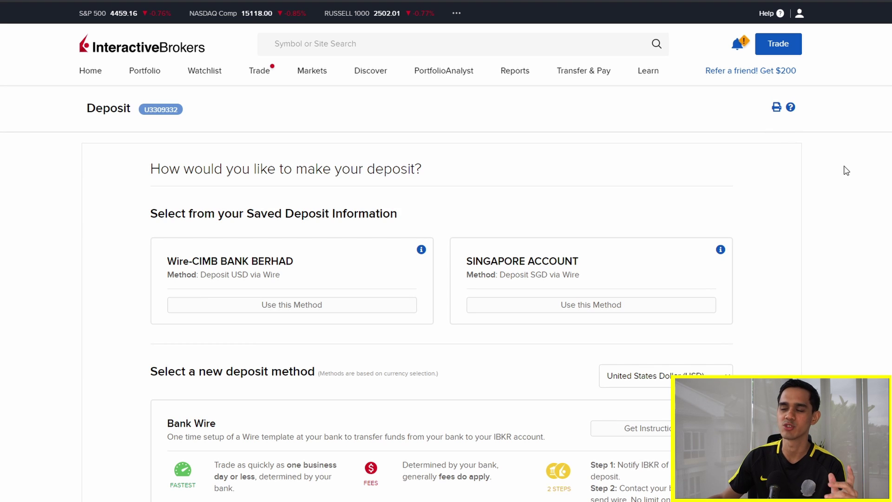
Examine the saved deposit information and the new deposit methods on the Deposit page under Transfer & Pay
{"action": "left_click", "coordinate": [589, 72]}
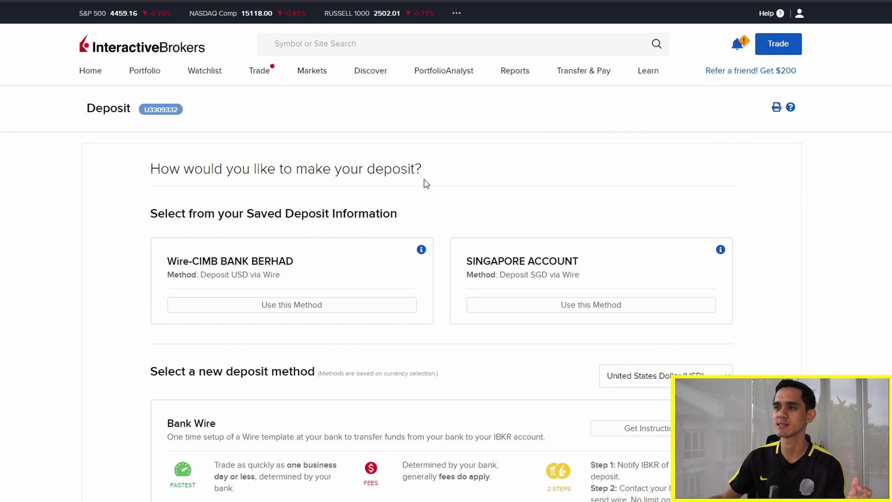
{"action": "scroll", "coordinate": [105, 253], "scroll_direction": "down", "scroll_amount": 2}
{"action": "scroll", "coordinate": [114, 205], "scroll_direction": "up", "scroll_amount": 2}
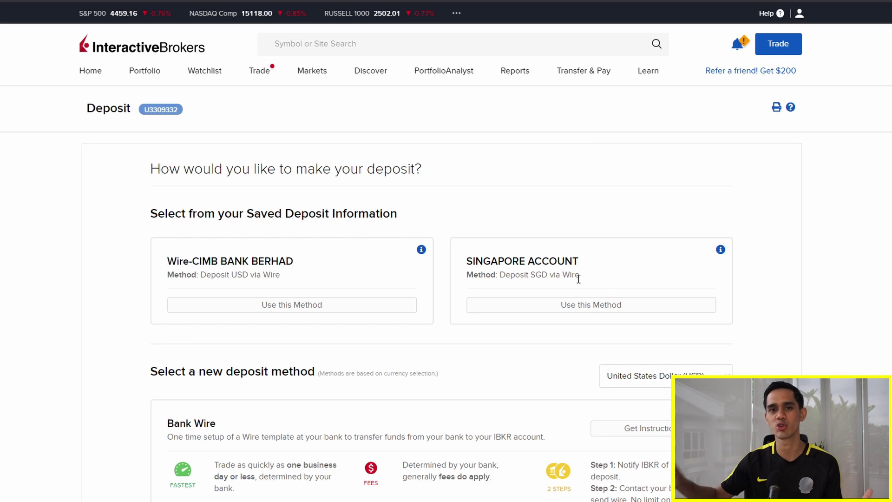
{"action": "scroll", "coordinate": [575, 283], "scroll_direction": "down", "scroll_amount": 3}
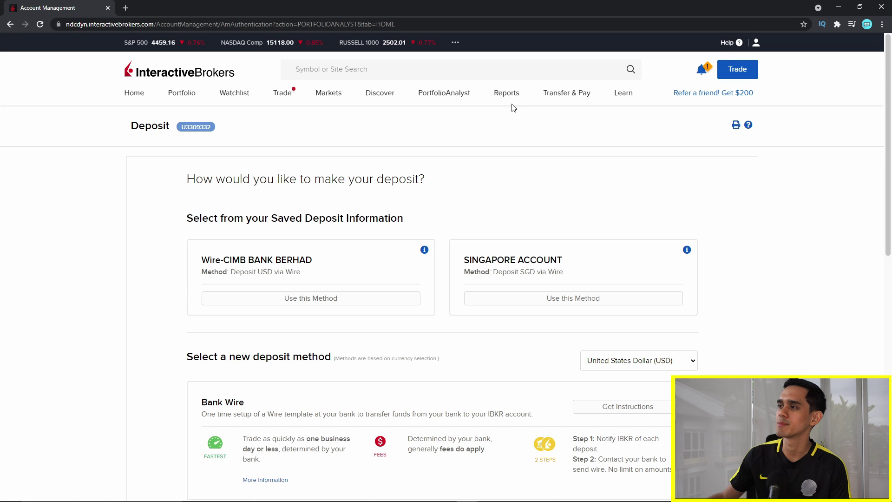
Check the available Reports options and open the user account menu to view its settings and message center entries
{"action": "mouse_move", "coordinate": [507, 101]}
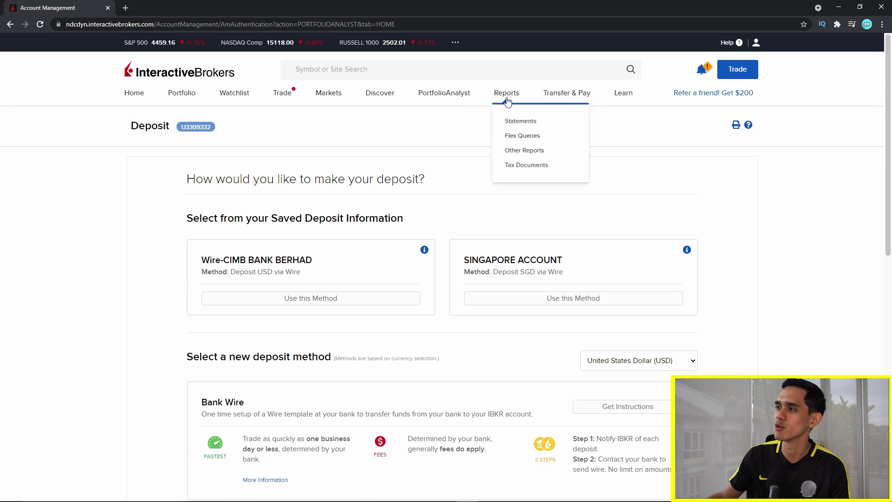
{"action": "left_click", "coordinate": [755, 43]}
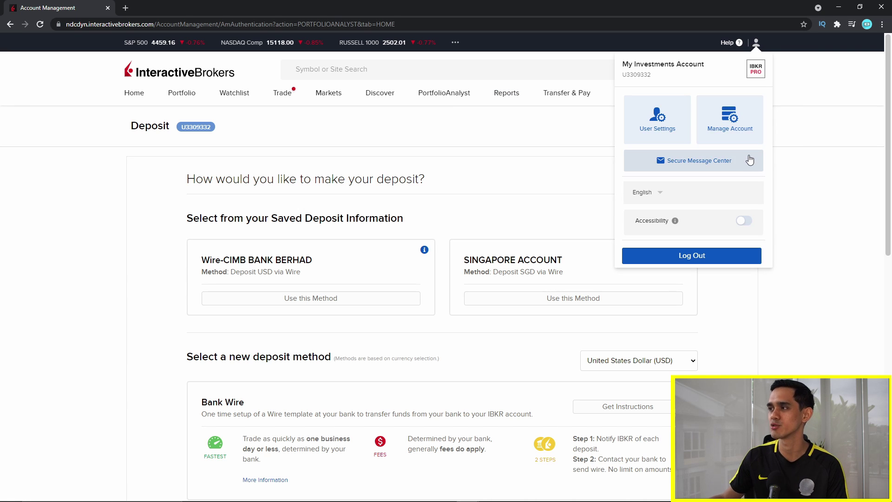